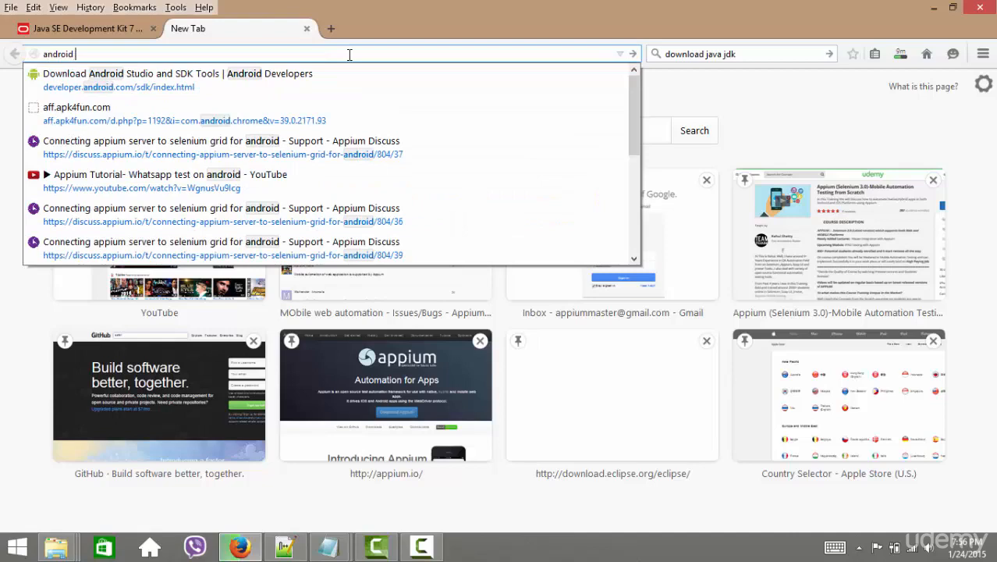
Step: Open the Download Android Studio and SDK Tools page at developer.android.com/sdk/index.html in the new browser tab
text(stu)
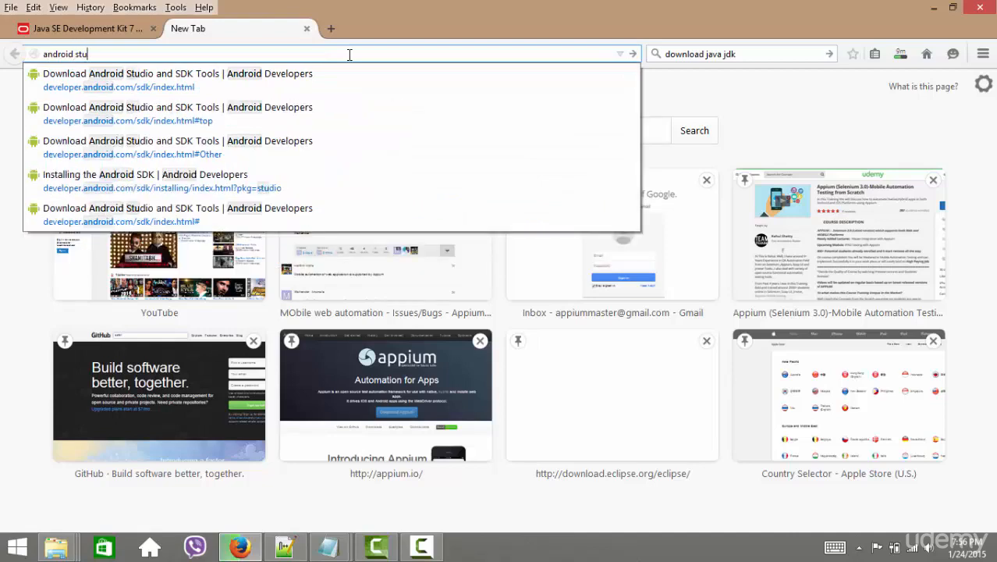
key(Down)
key(Return)
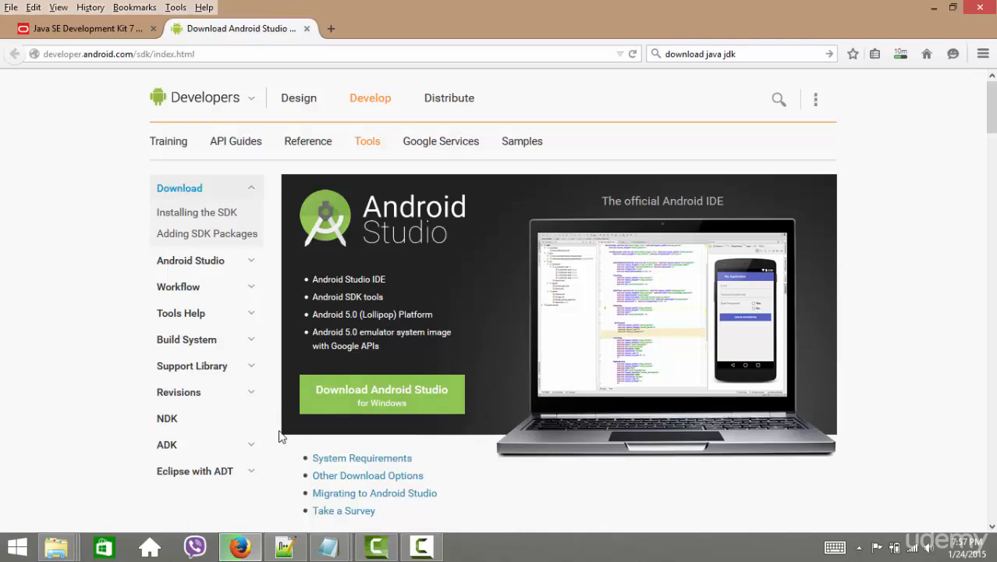
Step: Agree to the terms, request the Android Studio for Windows download, cancel saving the file and view the Windows setup instructions
click(406, 402)
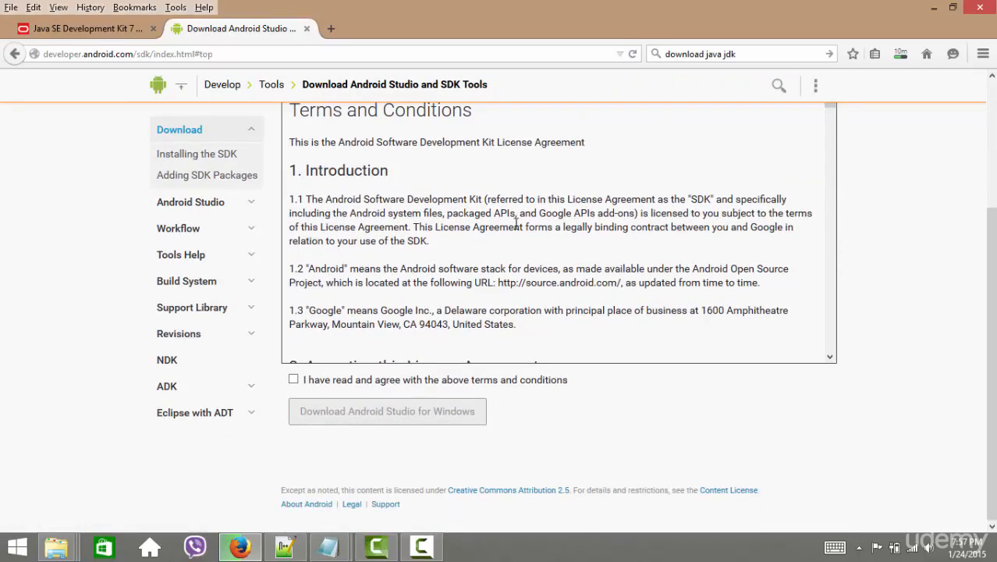
click(294, 380)
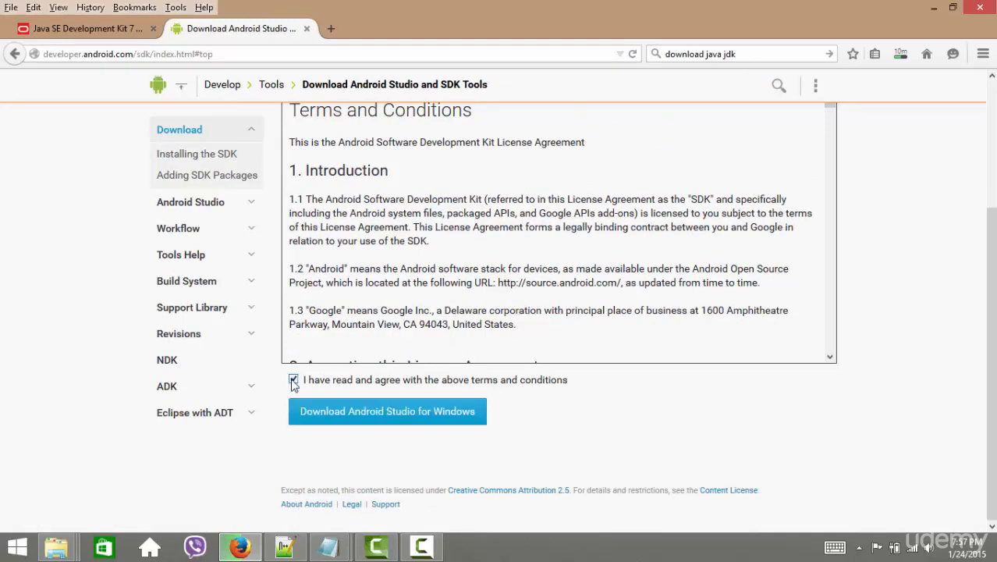
click(336, 421)
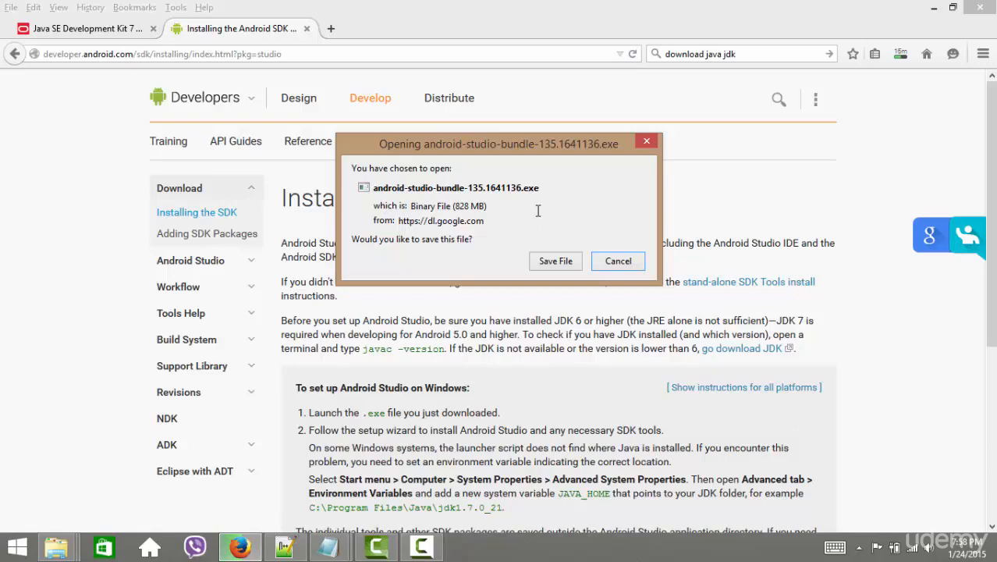
click(618, 261)
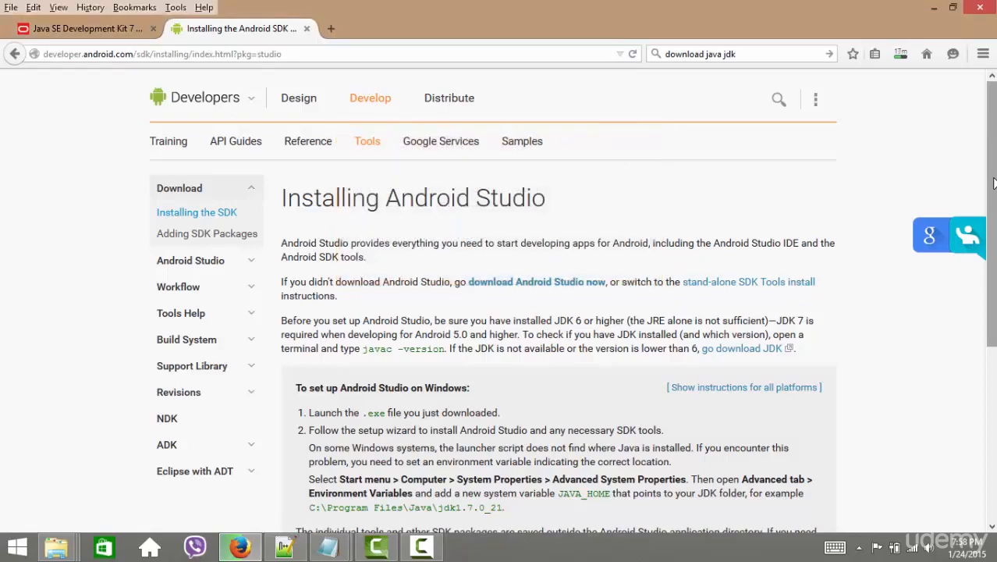
scroll(994, 182, down, 5)
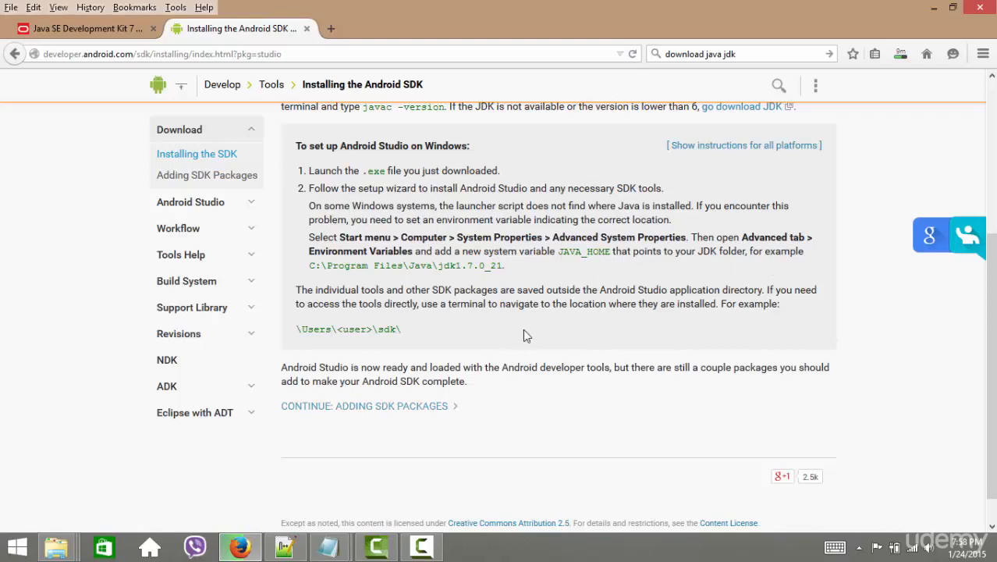
Step: Run android-studio-bundle-135.1641136.exe from the android_Learning folder, allow it to make changes and advance the setup to its system check
click(48, 545)
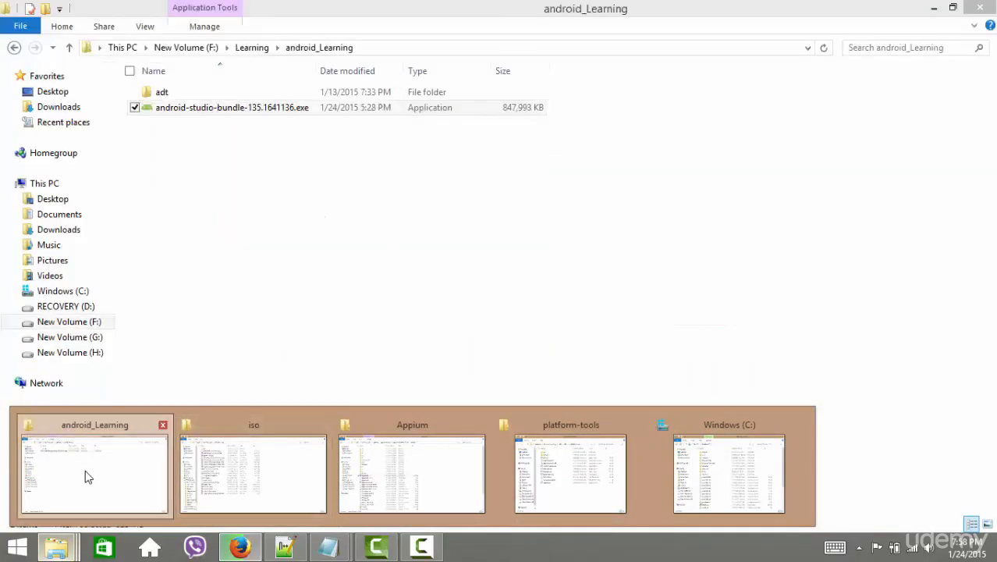
click(84, 474)
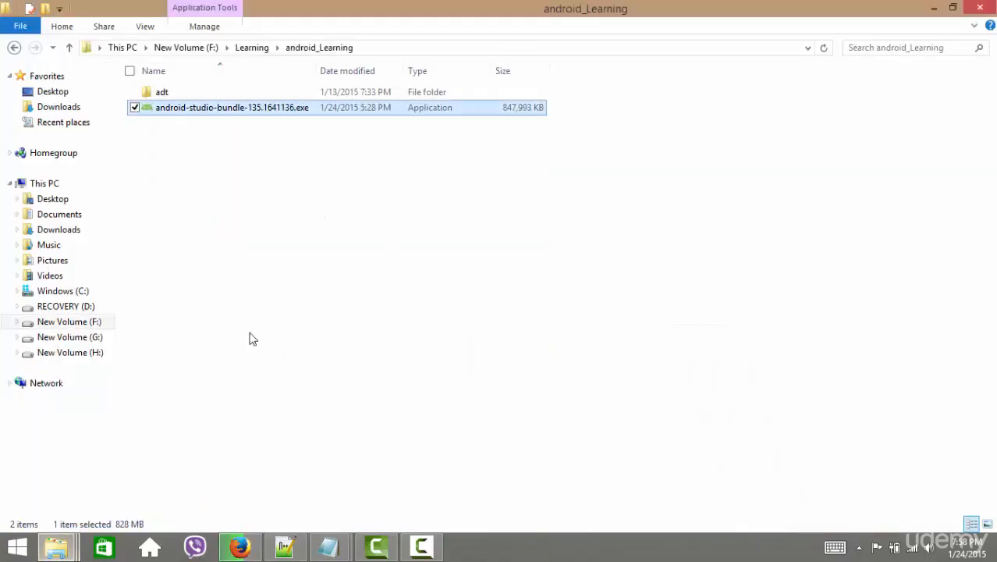
click(308, 227)
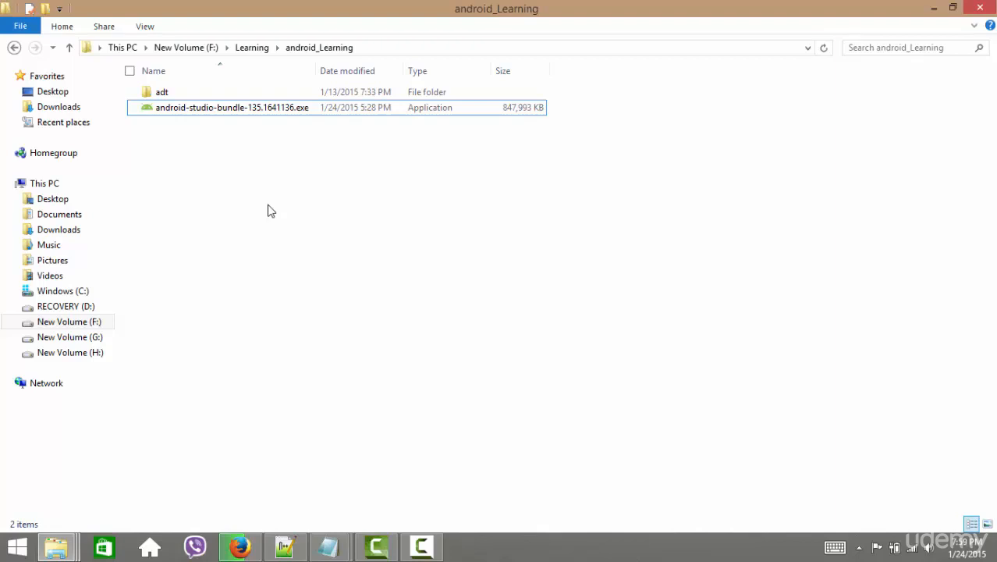
double_click(200, 114)
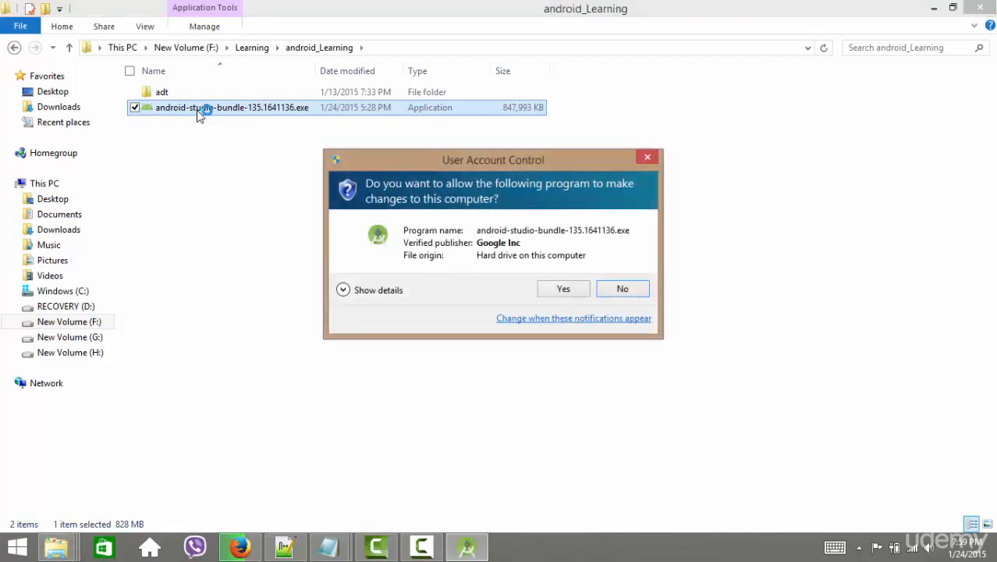
click(564, 290)
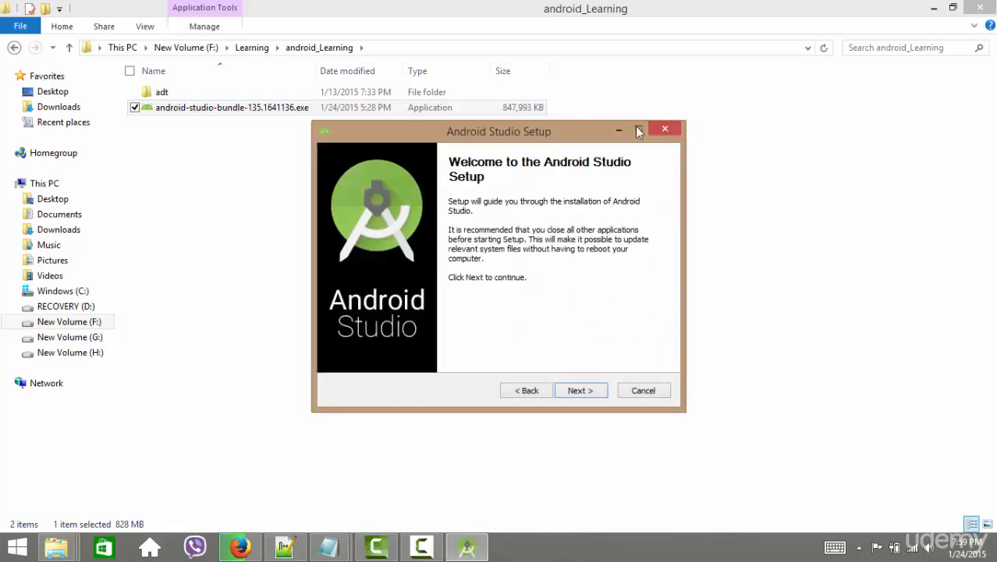
click(582, 390)
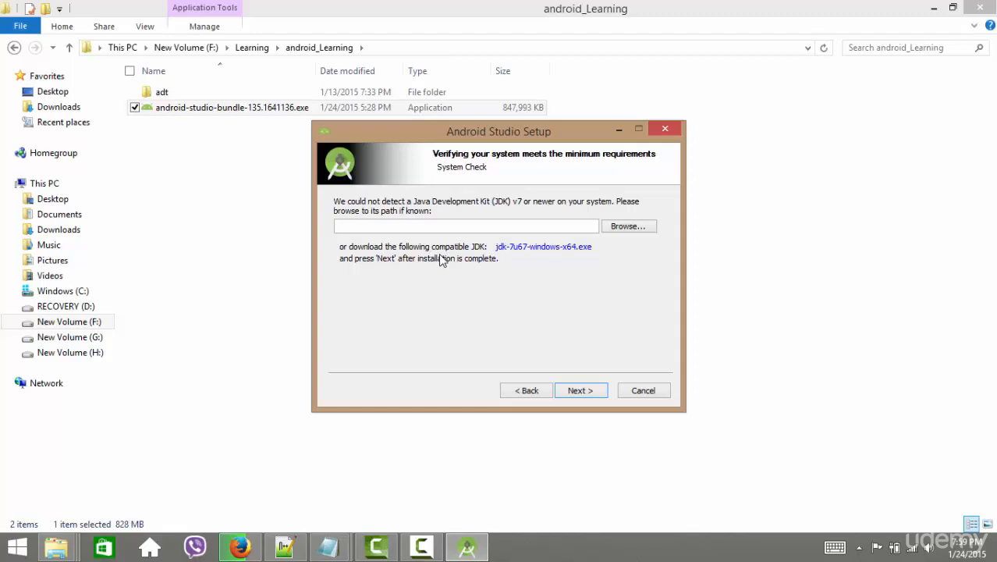
Step: Open the JDK 7 download page from the setup's compatible-JDK link and accept the license agreement for Java SE Development Kit 7u75
click(540, 247)
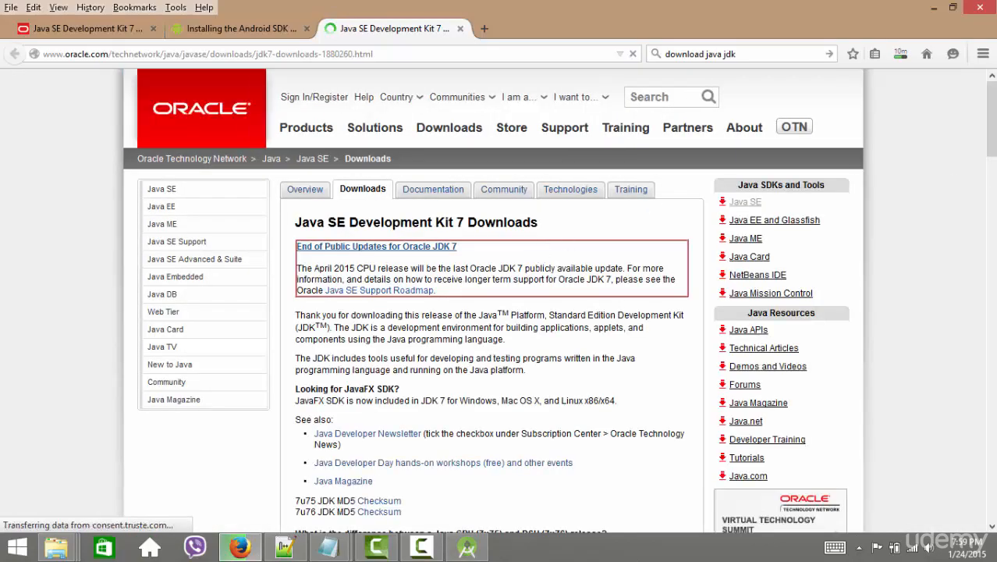
scroll(493, 301, down, 5)
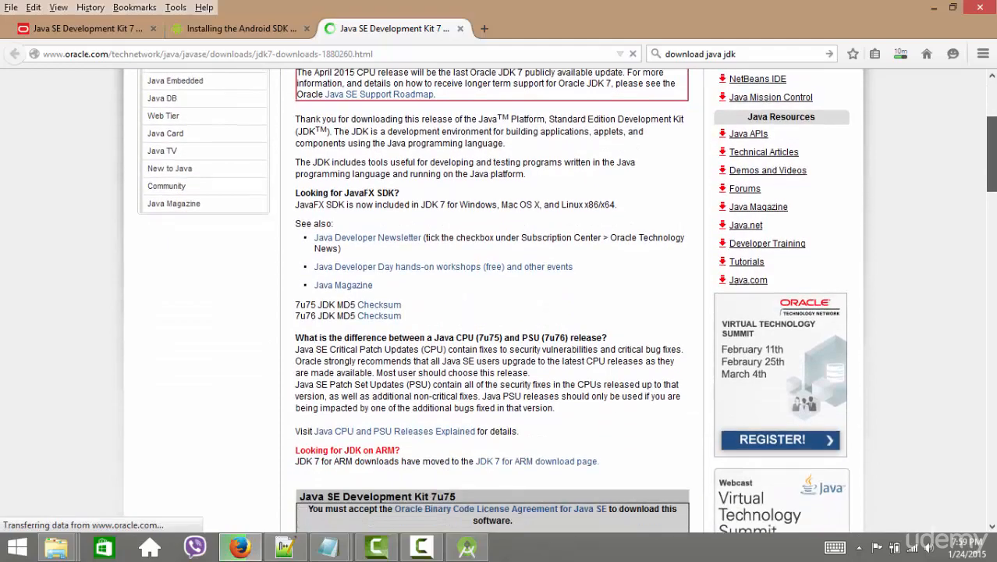
scroll(433, 101, down, 10)
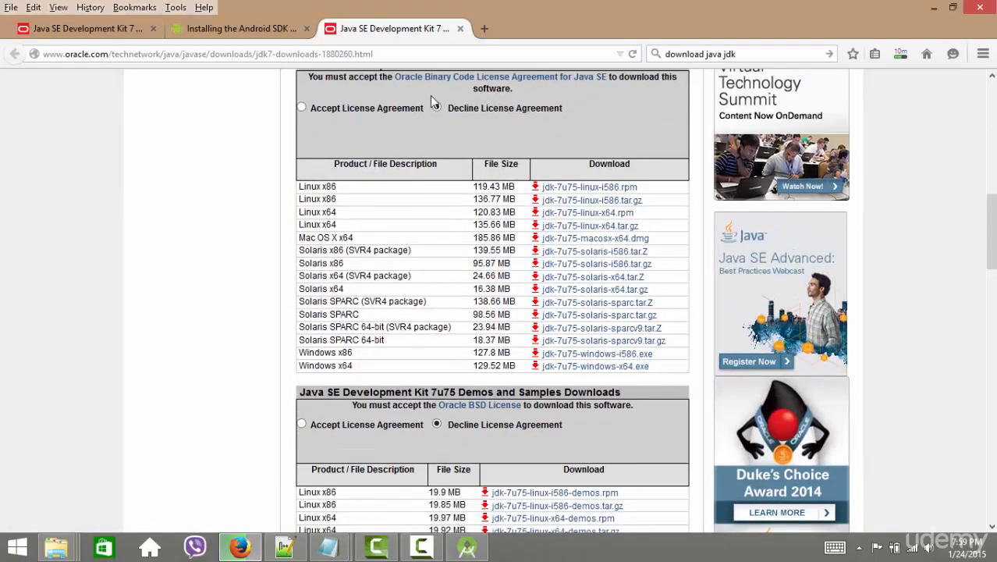
click(302, 109)
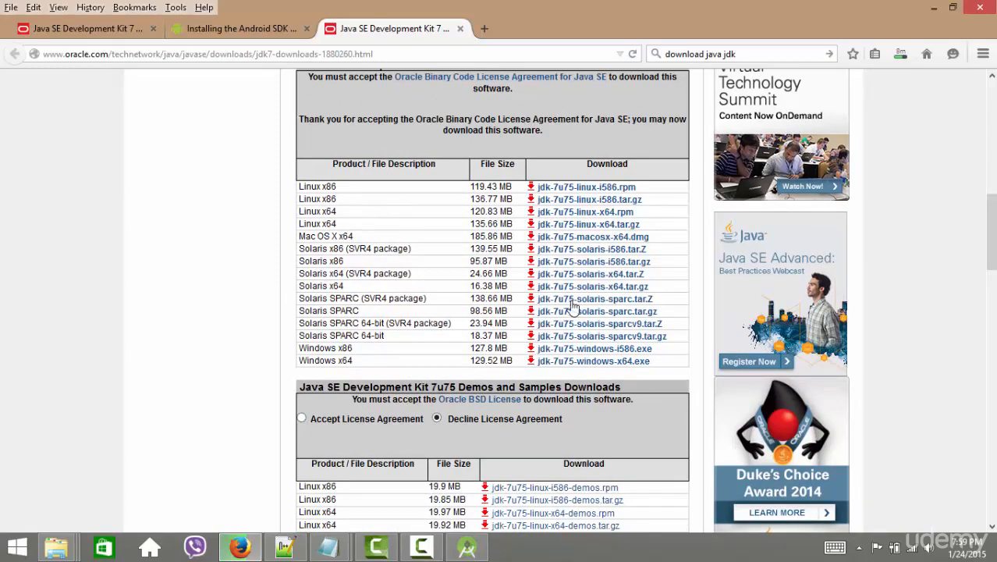
Step: Check the operating system type in the computer's properties to decide between the Windows x86 and Windows x64 JDK packages
drag(353, 350, 298, 360)
click(338, 365)
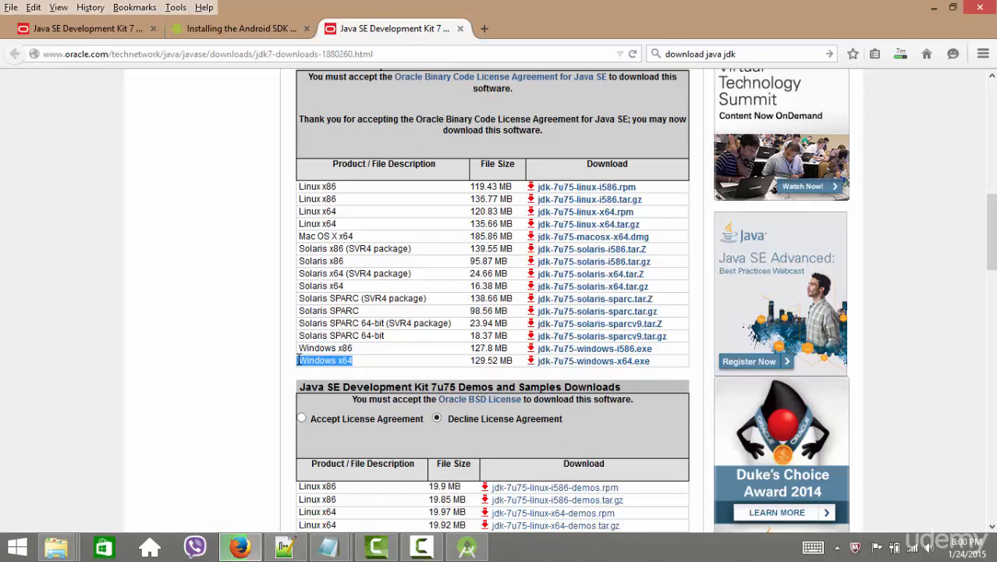
click(16, 552)
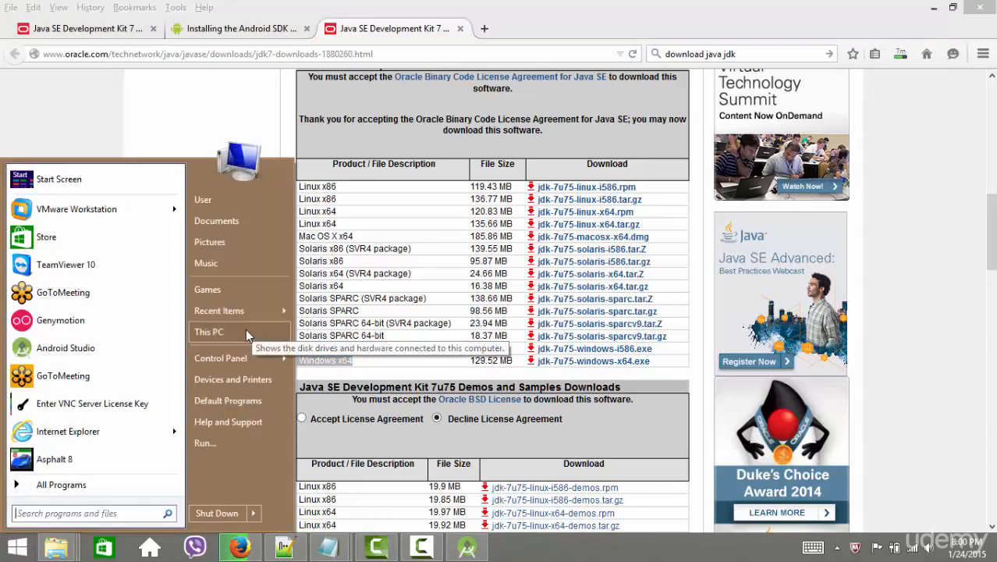
right_click(247, 334)
click(303, 478)
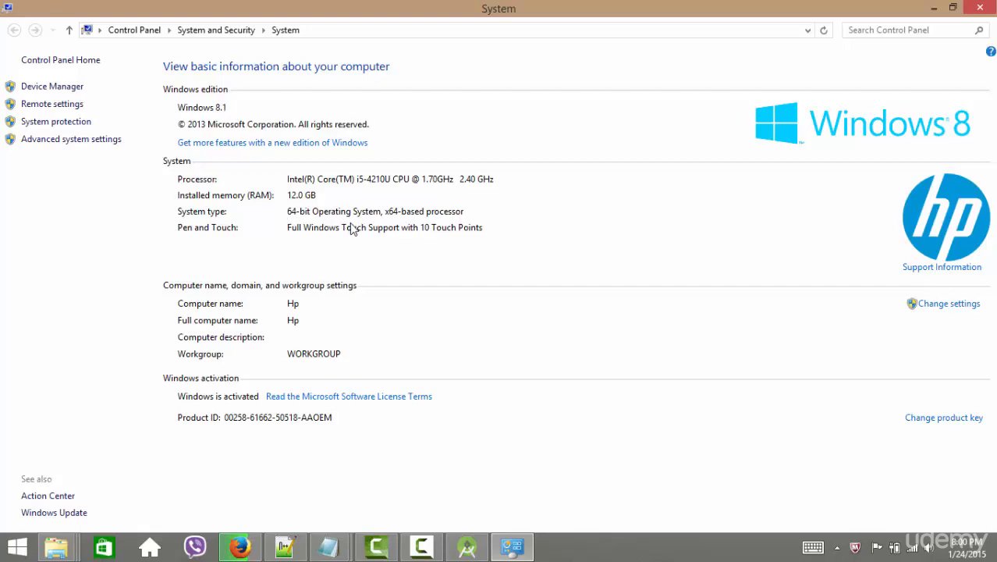
click(953, 7)
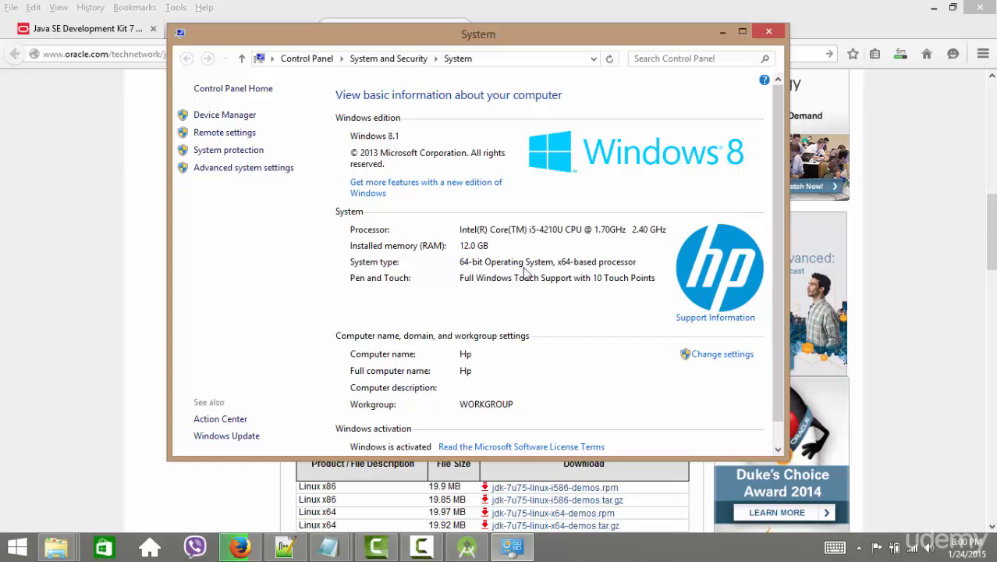
click(721, 39)
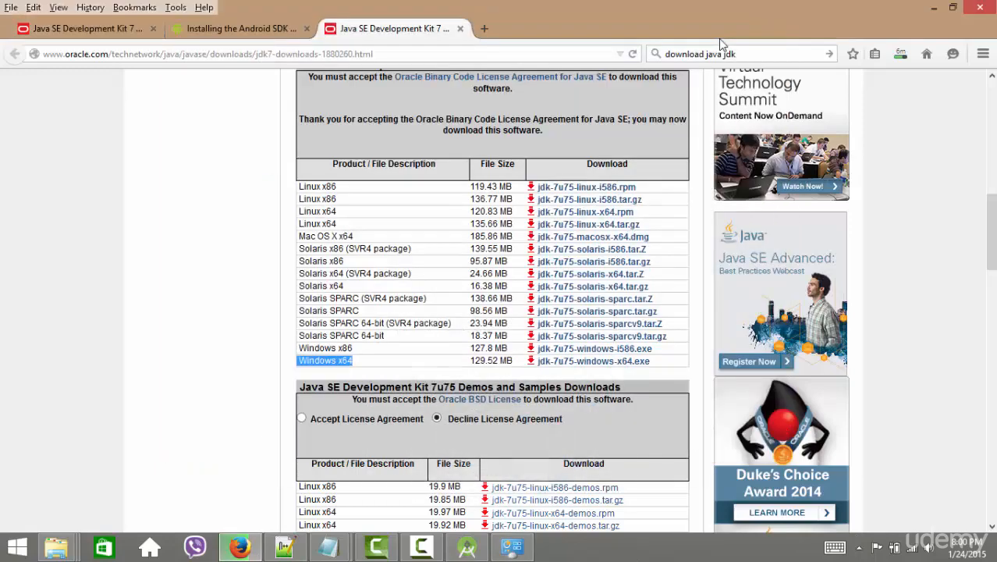
Step: Request the jdk-7u75-windows-x64.exe download, cancel the save prompt and check the progress of the download already running
click(581, 367)
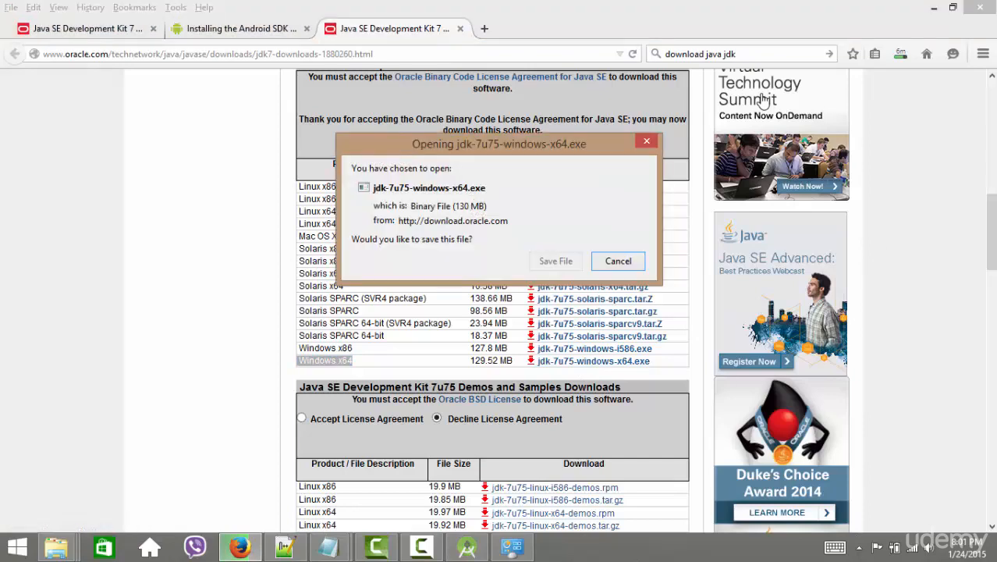
click(618, 260)
click(900, 53)
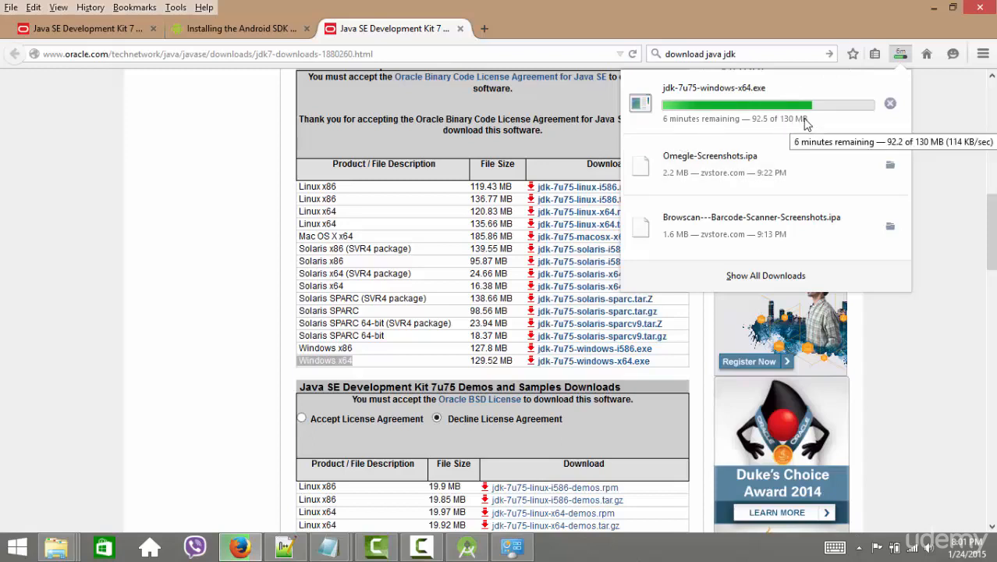
click(421, 546)
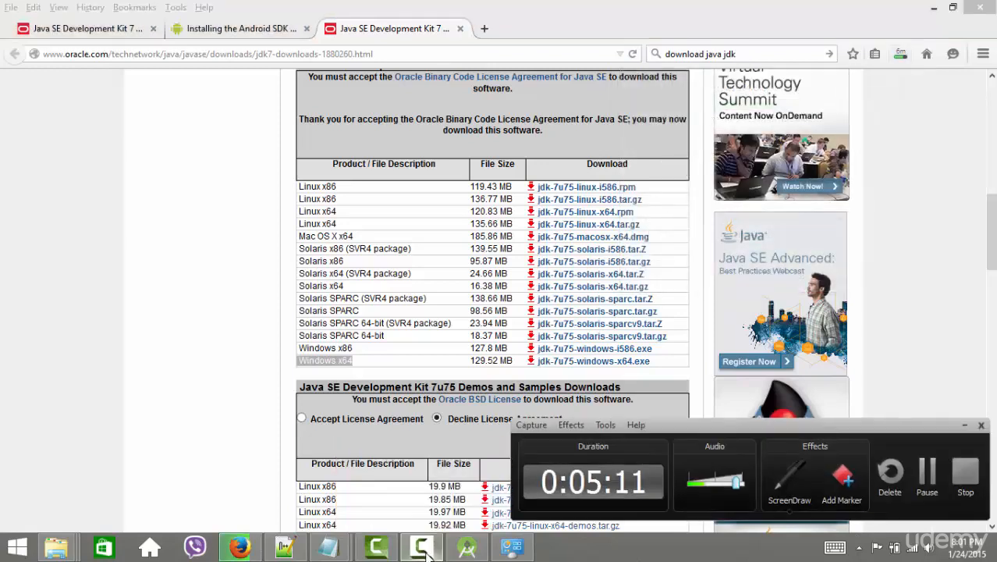
click(928, 476)
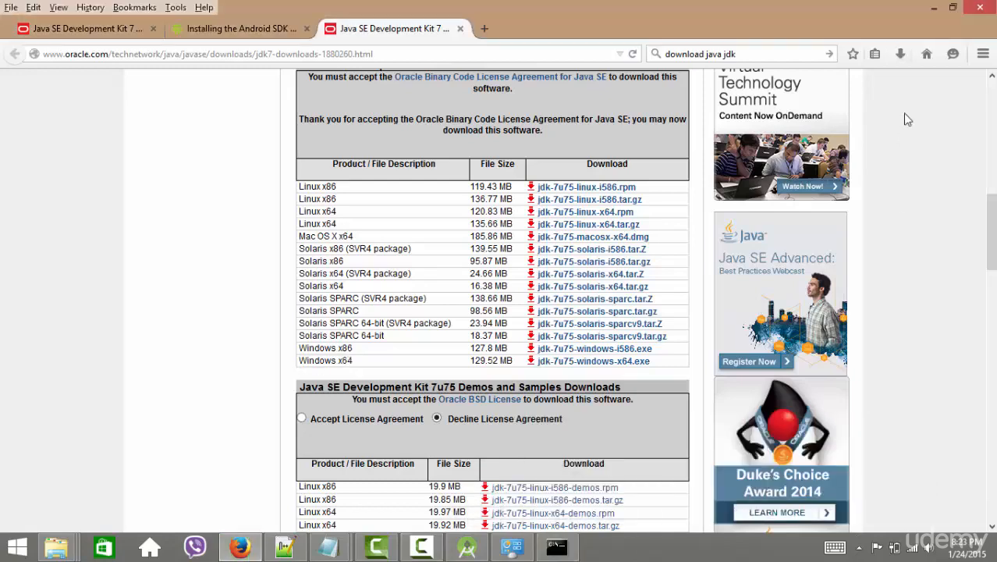
Step: Run the downloaded jdk-7u75-windows-x64.exe from its containing folder and allow it to make changes to the computer
click(901, 54)
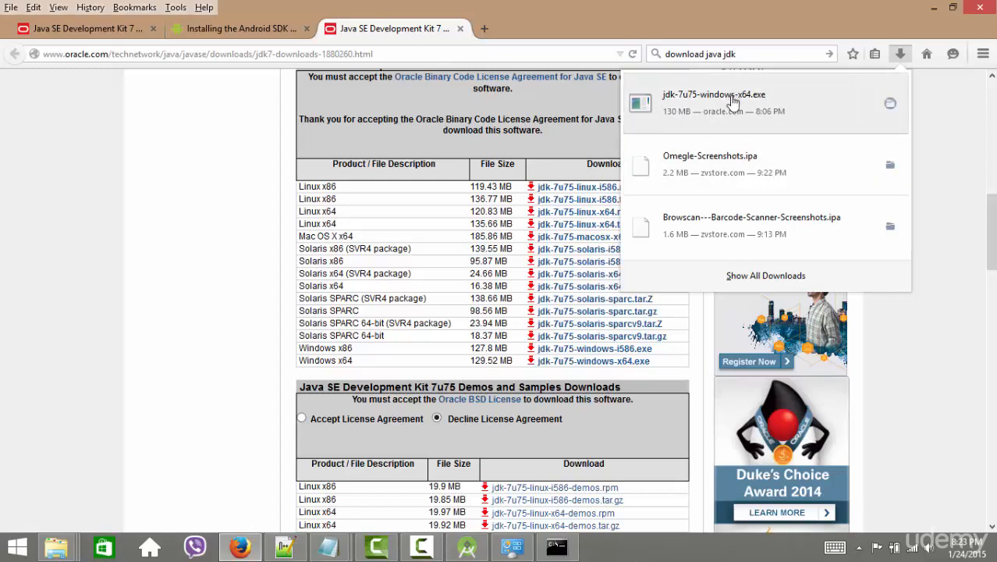
click(891, 107)
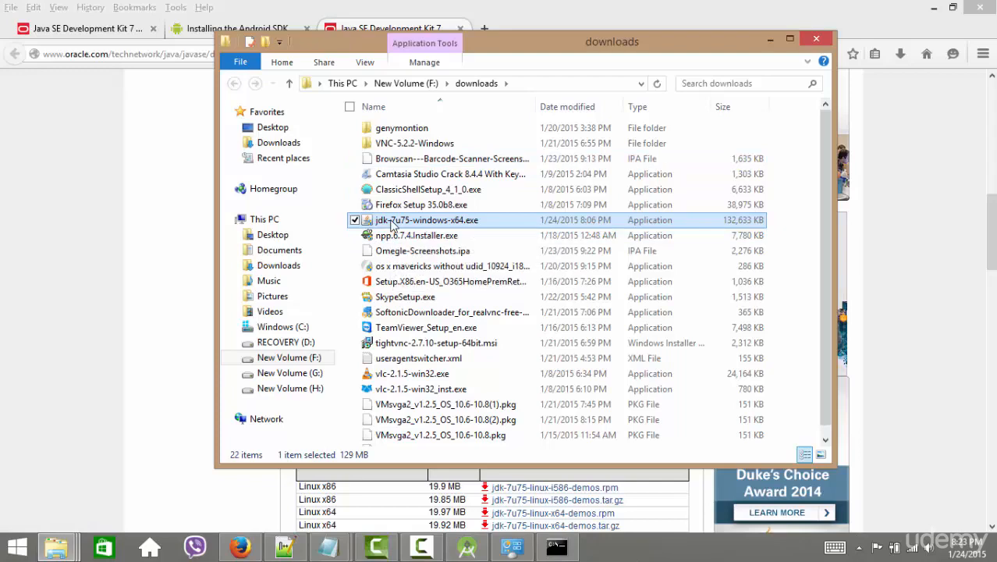
double_click(392, 222)
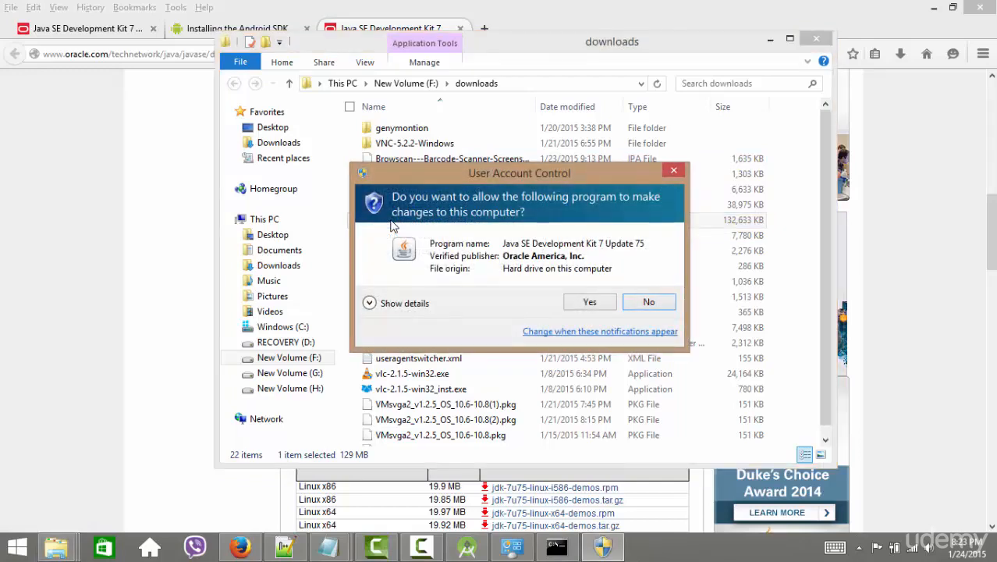
click(587, 303)
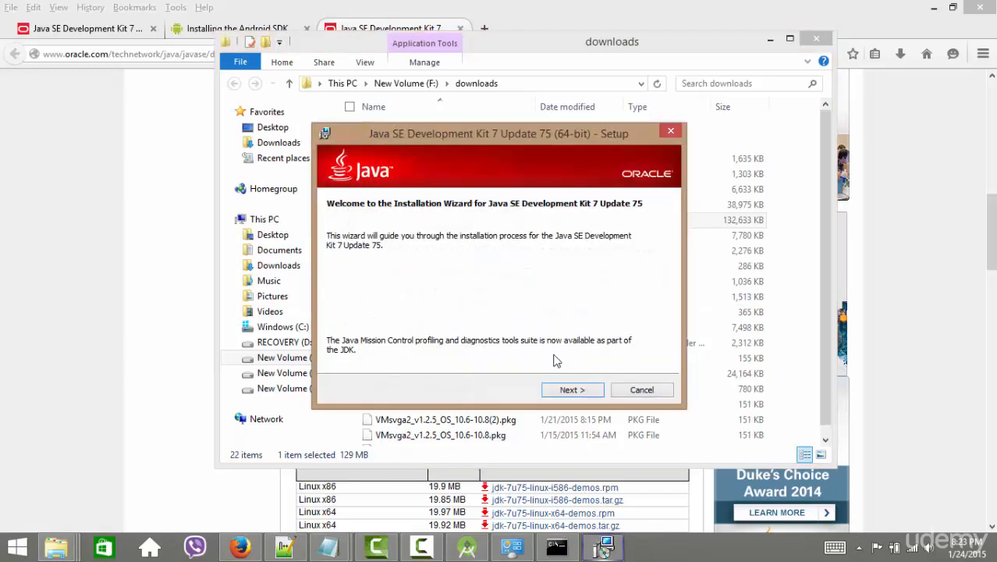
Step: Install the JDK and JRE with the default features in C:\Program Files\Java\jdk1.7.0_75\ and C:\Program Files\Java\jre7\, and return to the Android Studio setup
click(562, 392)
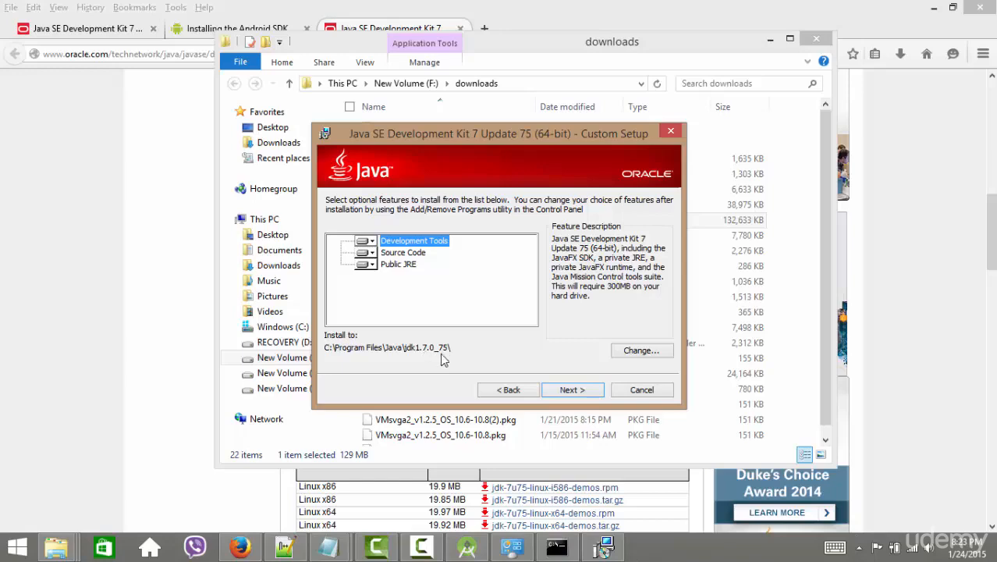
click(571, 392)
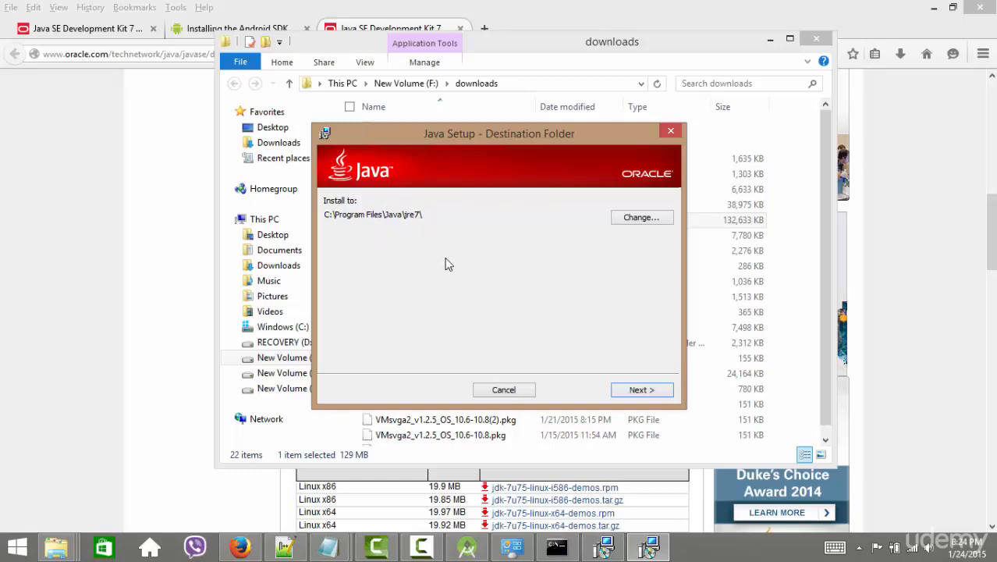
click(645, 391)
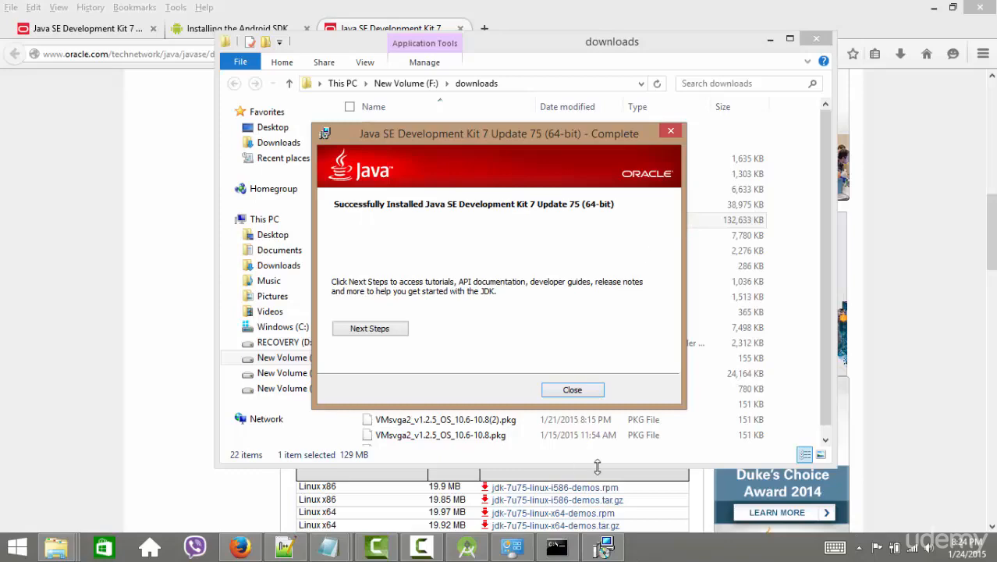
click(572, 390)
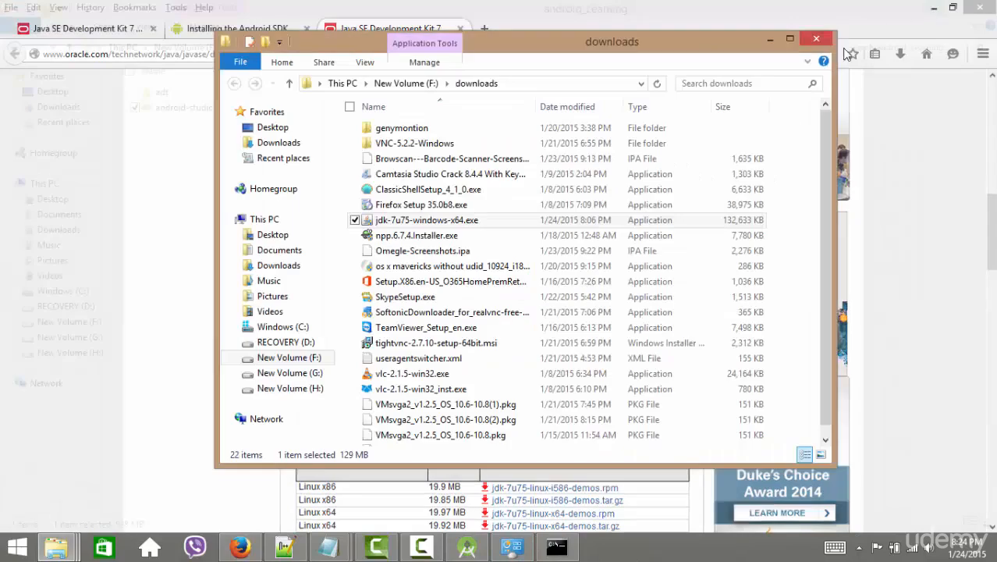
click(934, 8)
click(772, 40)
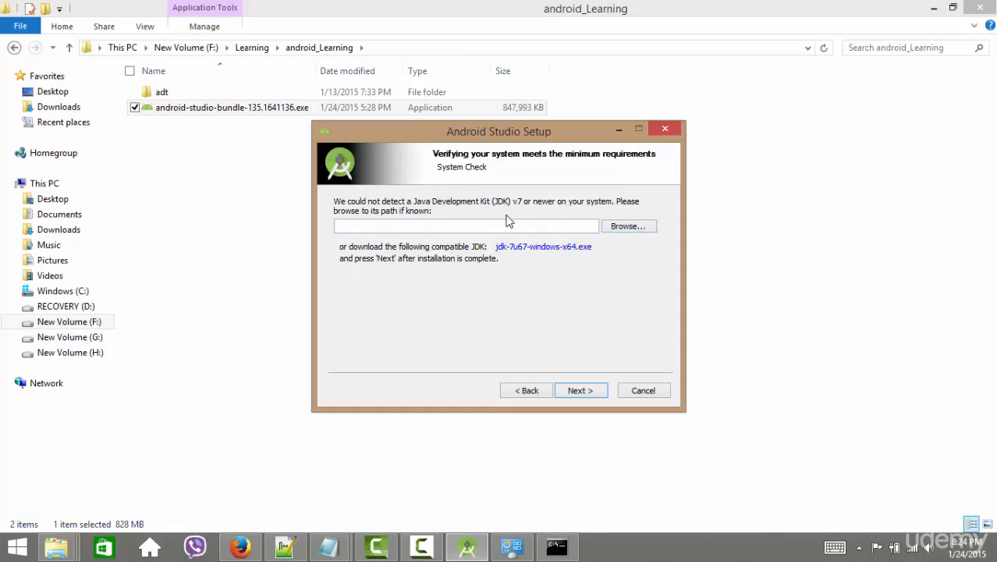
Step: Try to continue the setup with C:\Program Files\Java\jdk1.7.0_75\bin chosen as the JDK path
click(632, 227)
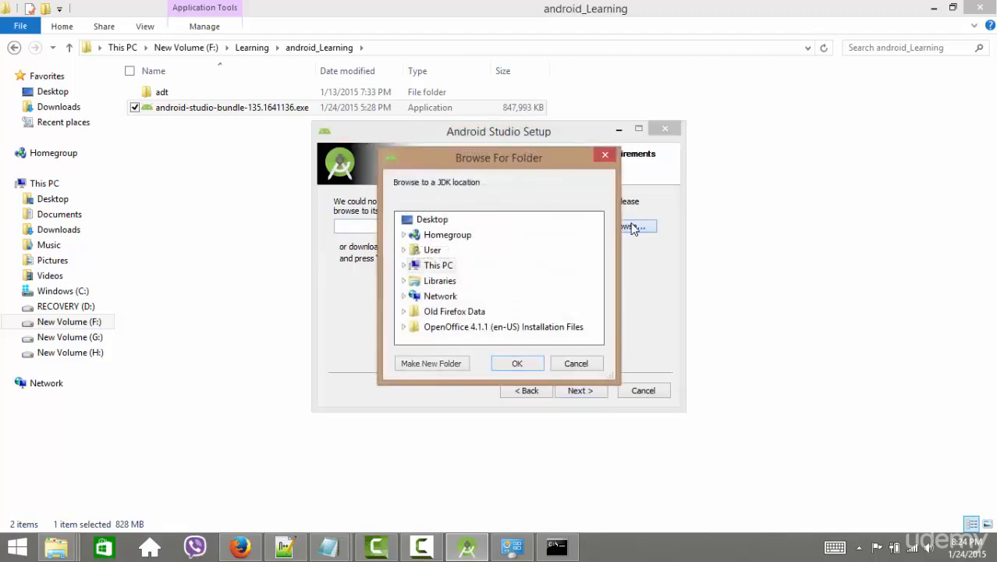
double_click(433, 265)
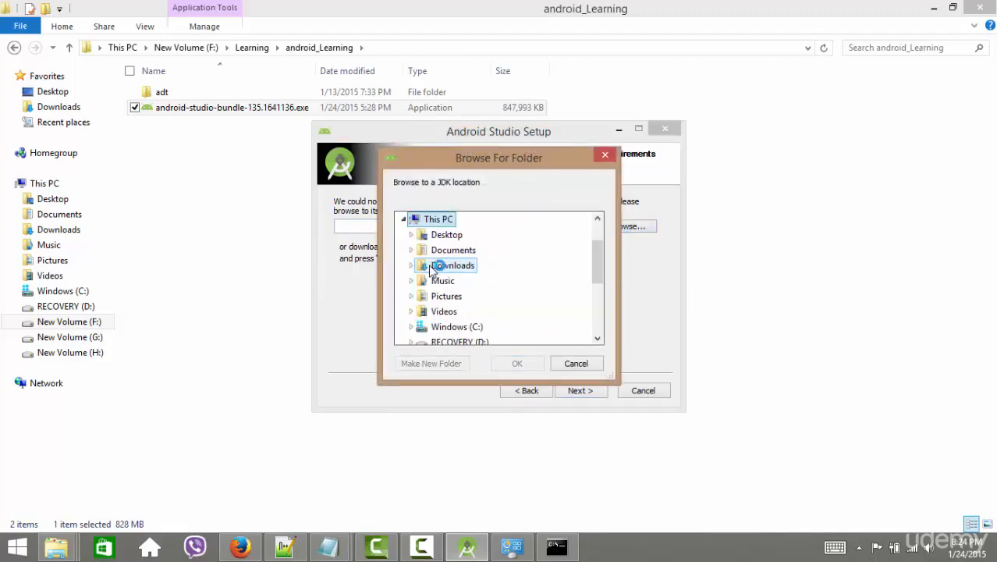
double_click(457, 327)
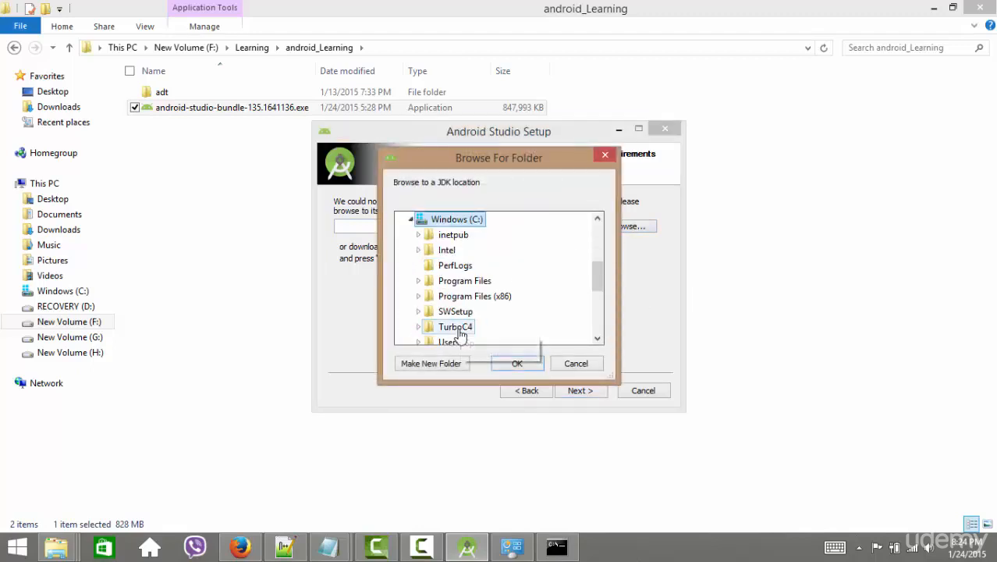
double_click(457, 281)
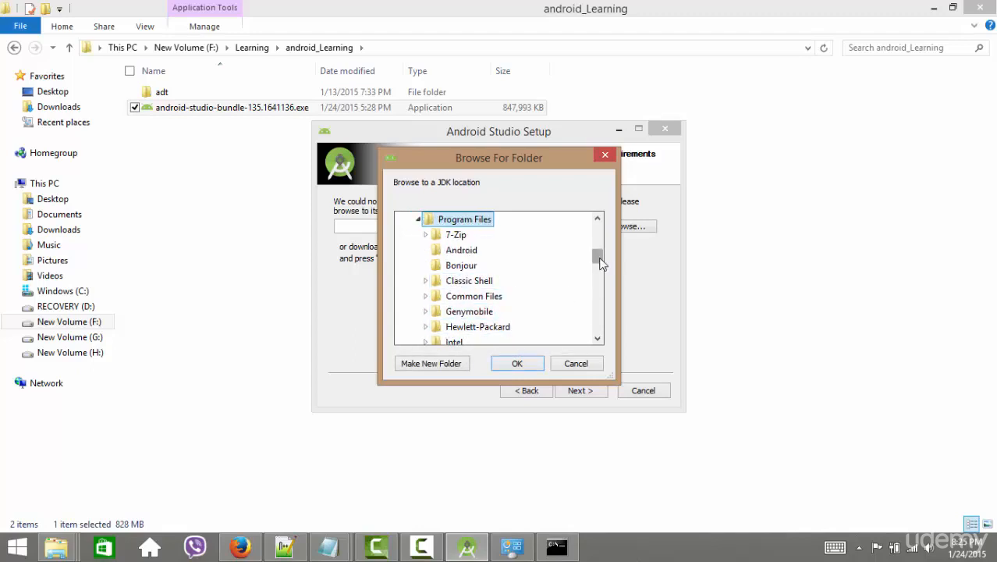
drag(600, 264, 597, 277)
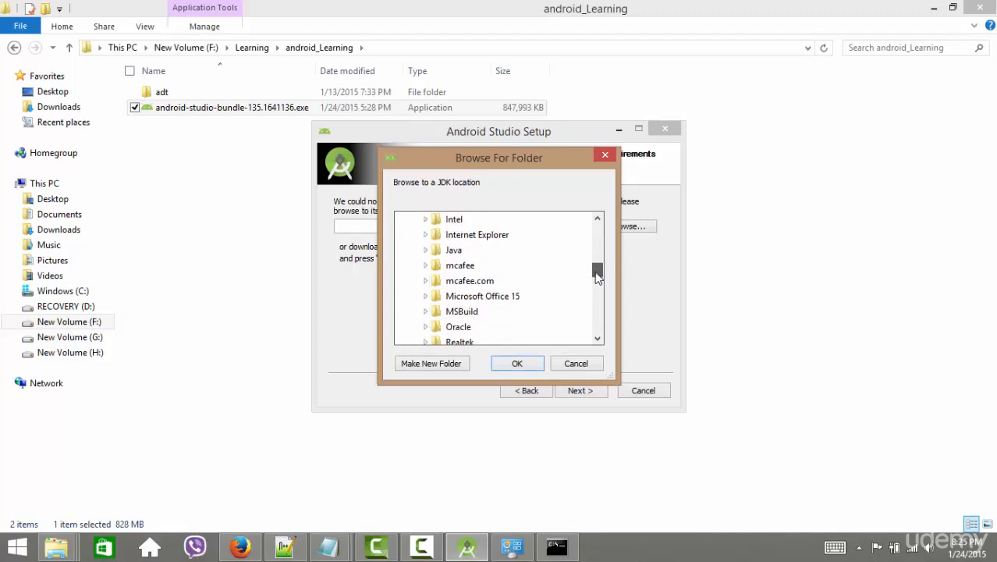
double_click(454, 250)
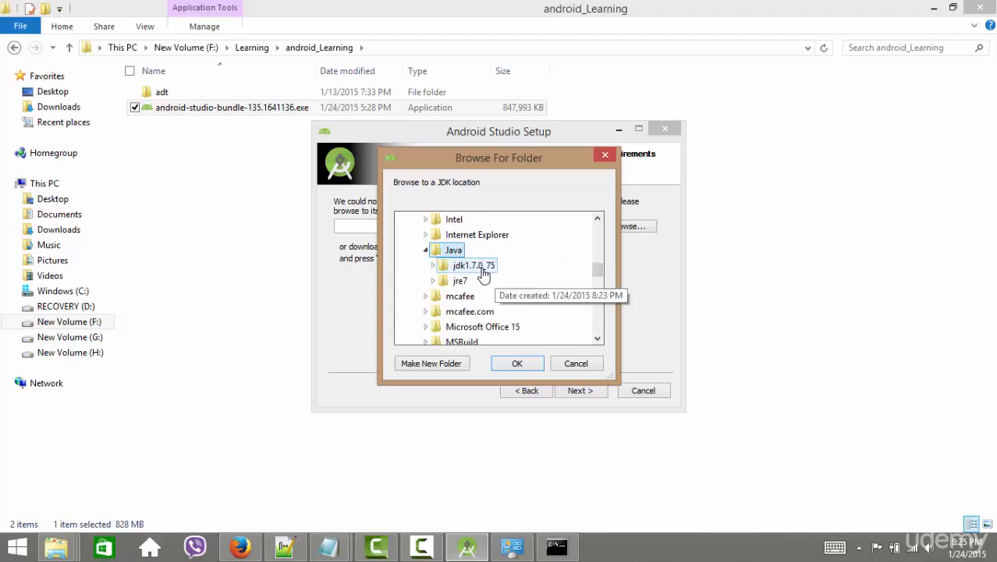
double_click(482, 267)
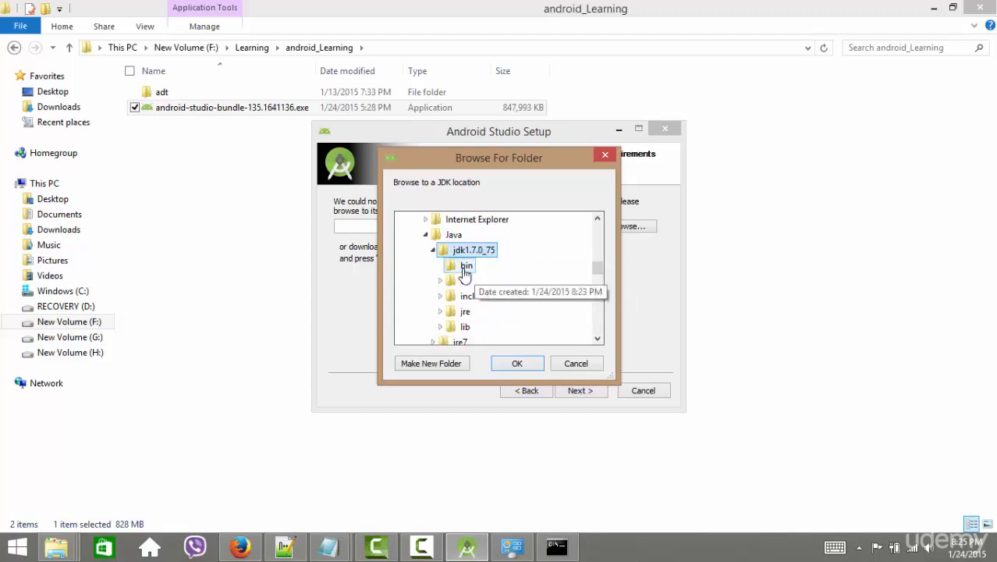
click(465, 270)
click(517, 364)
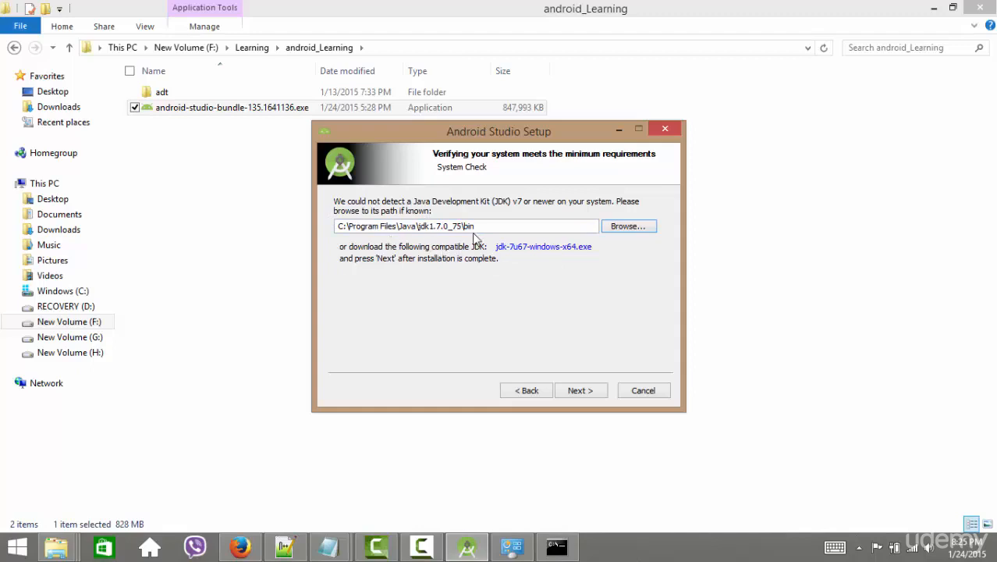
click(585, 393)
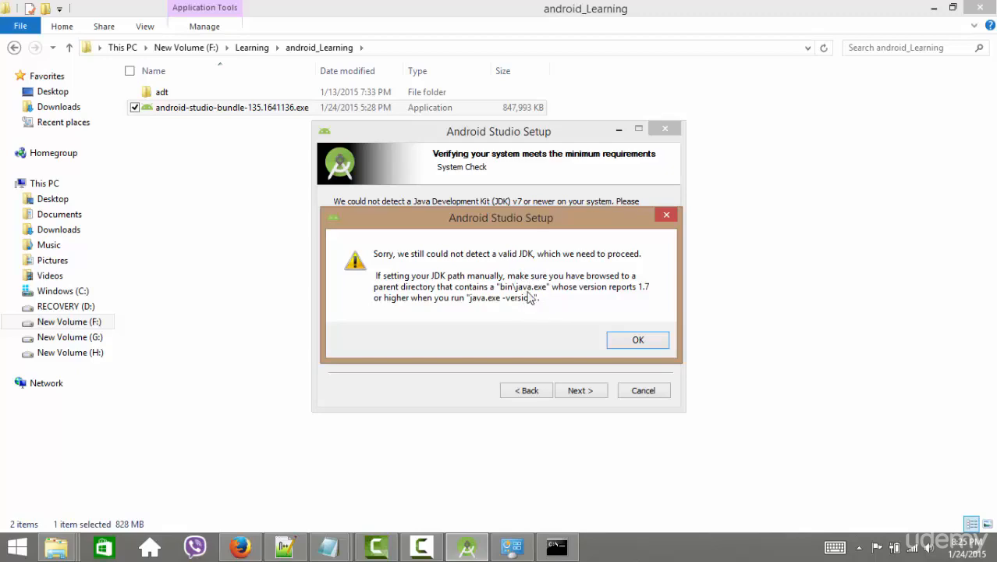
Step: Locate java.exe in C:\Program Files\Java\jdk1.7.0_75\bin, move that folder window aside and return to the setup's JDK path page
click(29, 548)
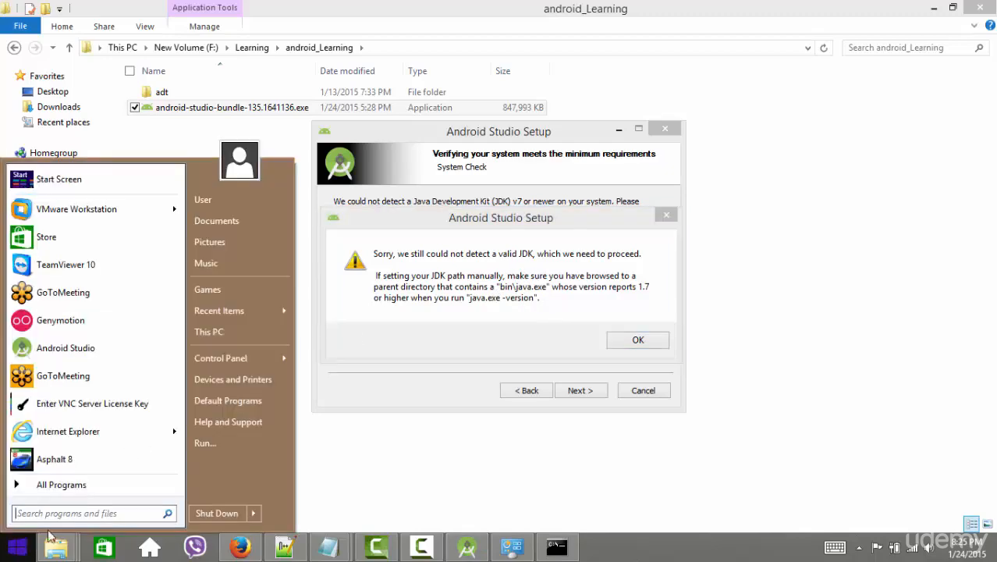
click(236, 328)
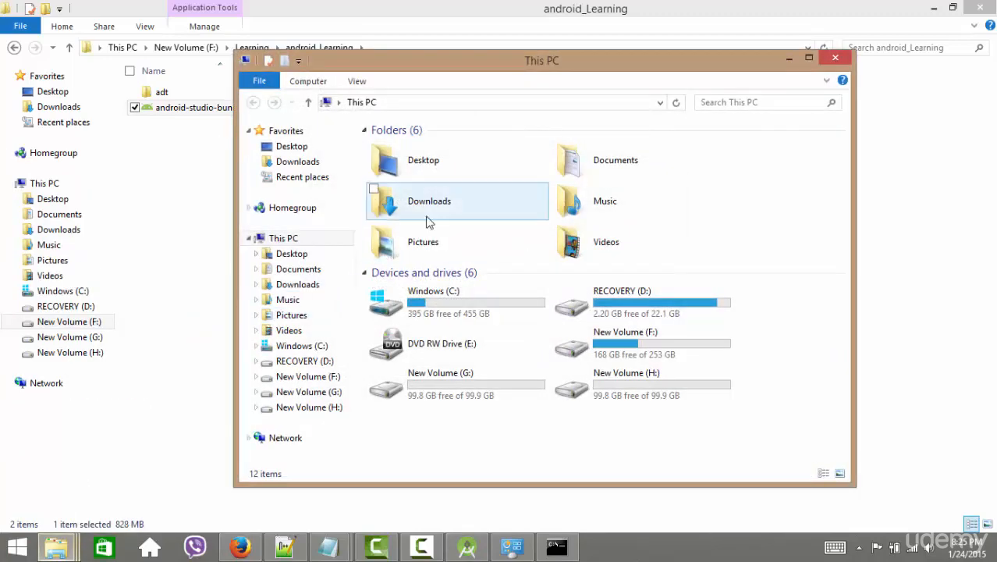
double_click(466, 294)
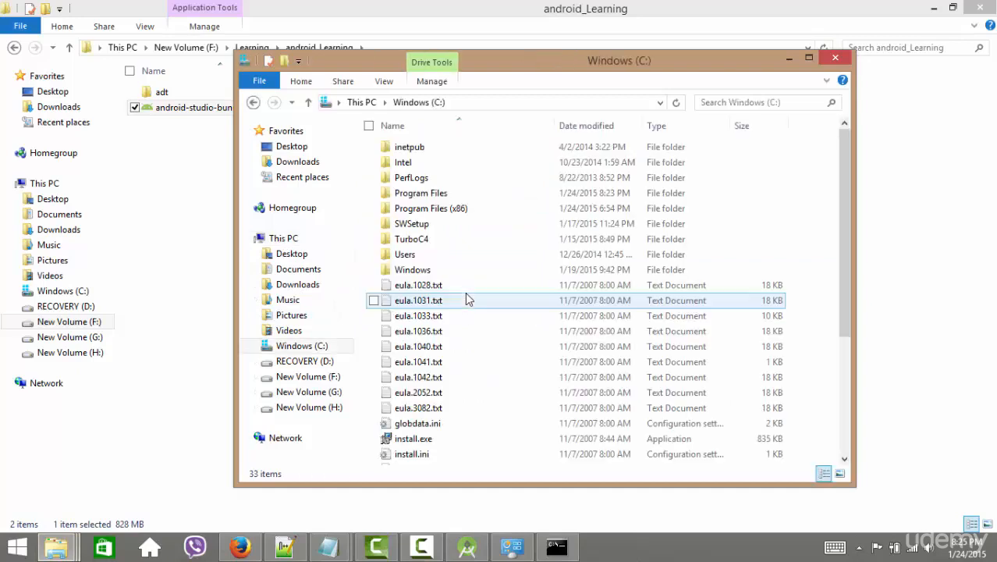
double_click(420, 195)
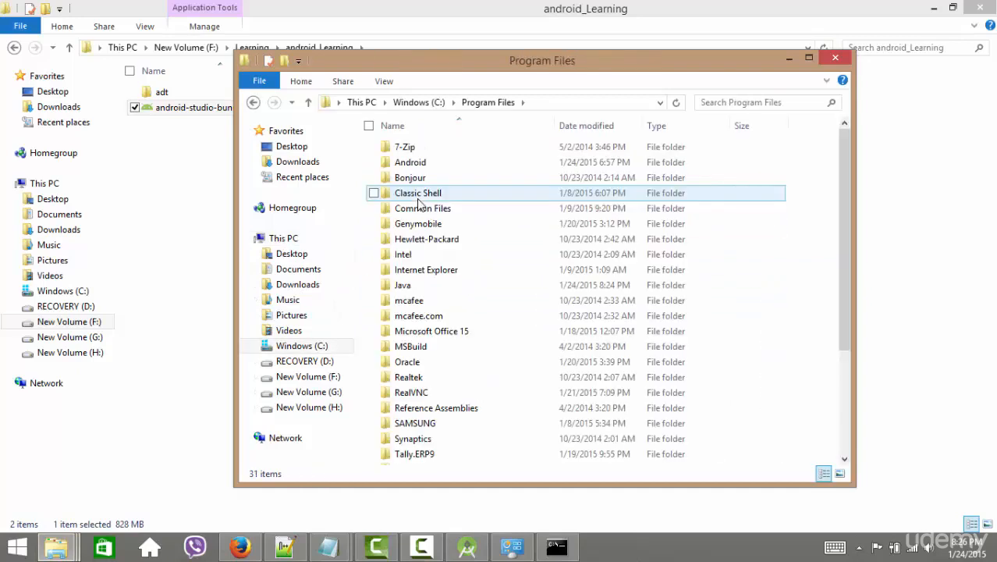
double_click(416, 288)
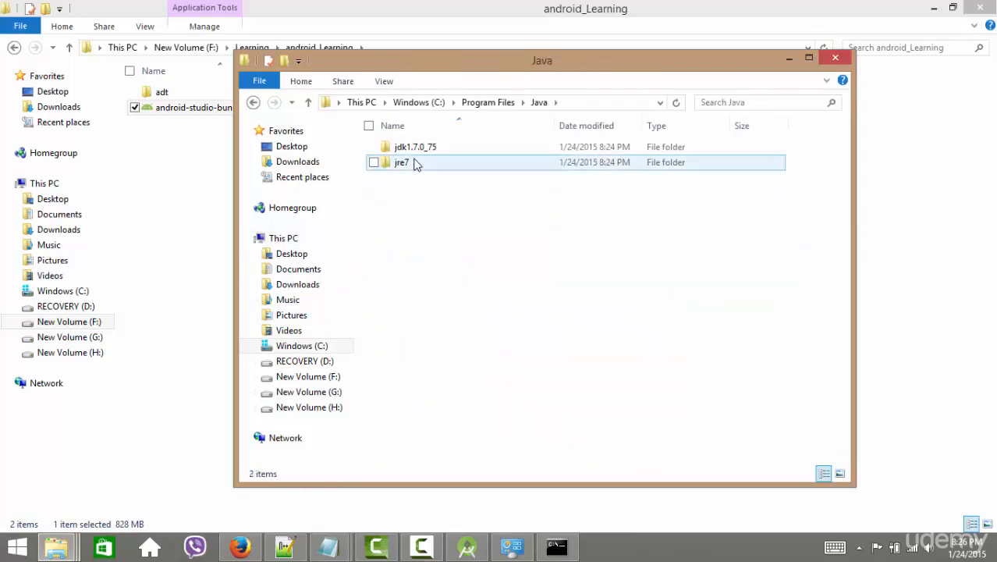
click(415, 153)
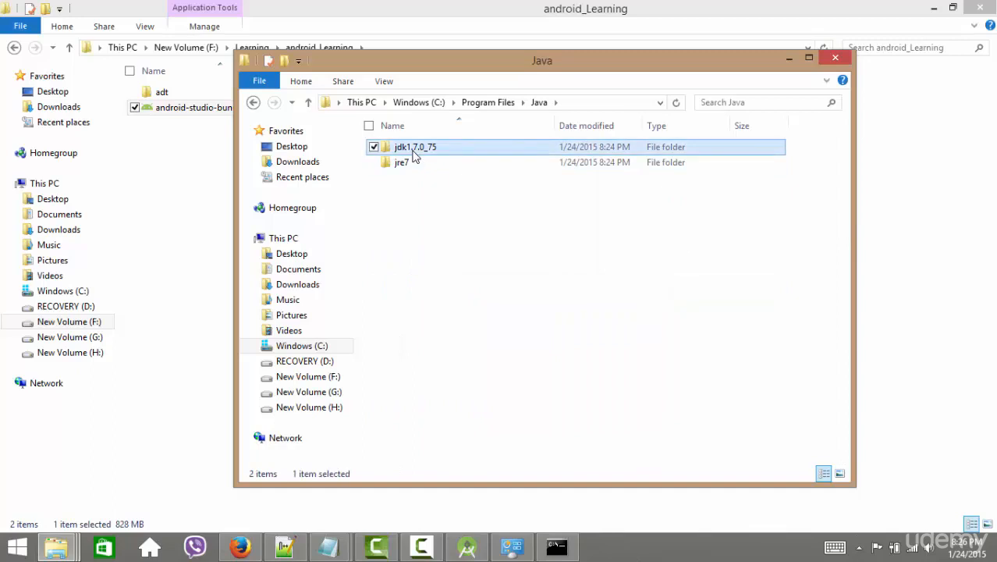
double_click(414, 153)
double_click(401, 147)
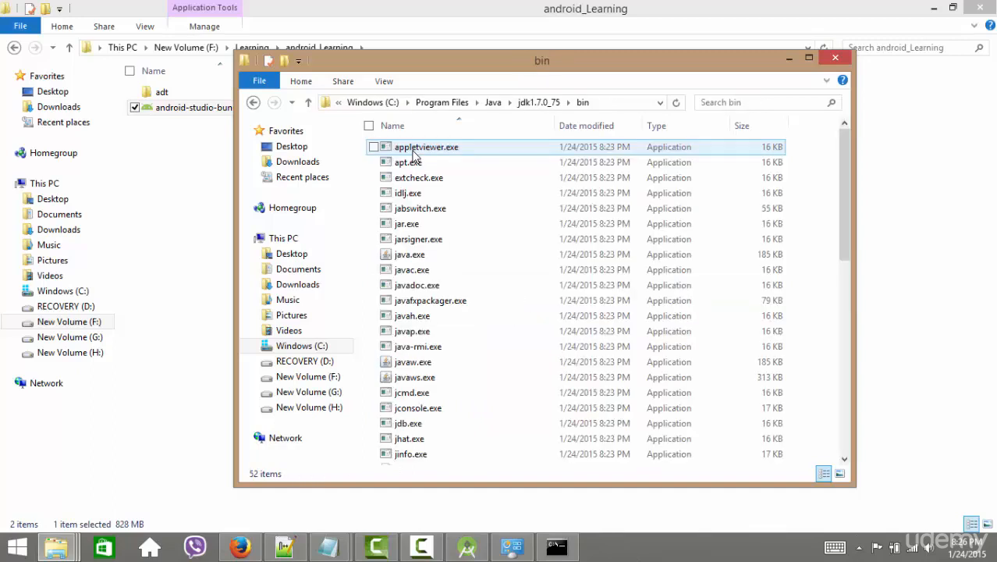
click(410, 257)
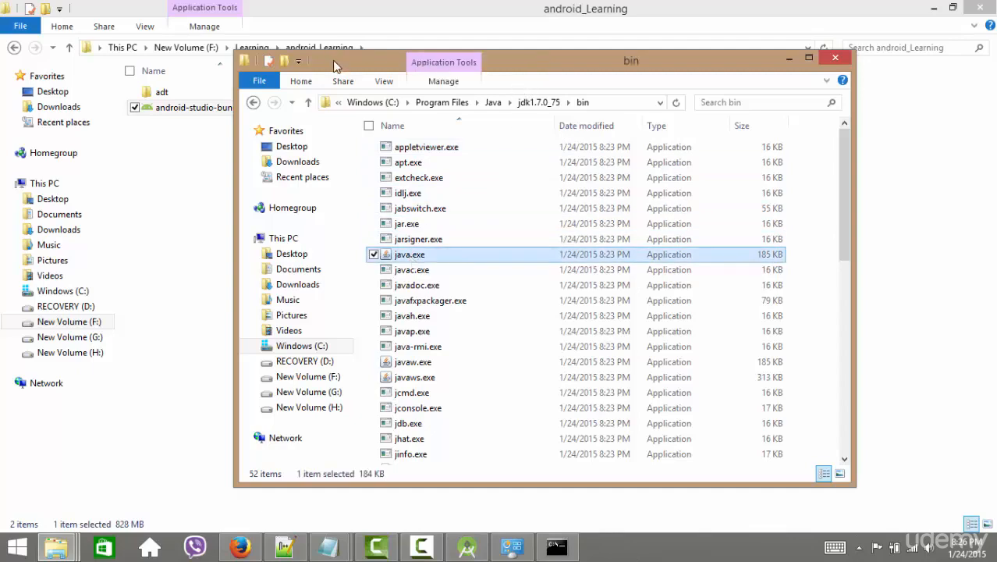
drag(334, 65, 764, 71)
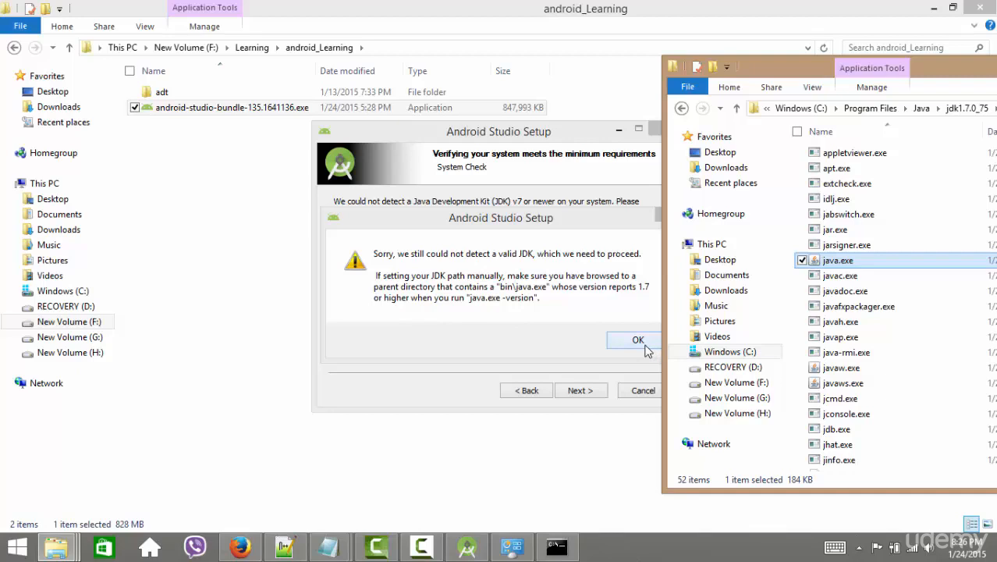
click(421, 547)
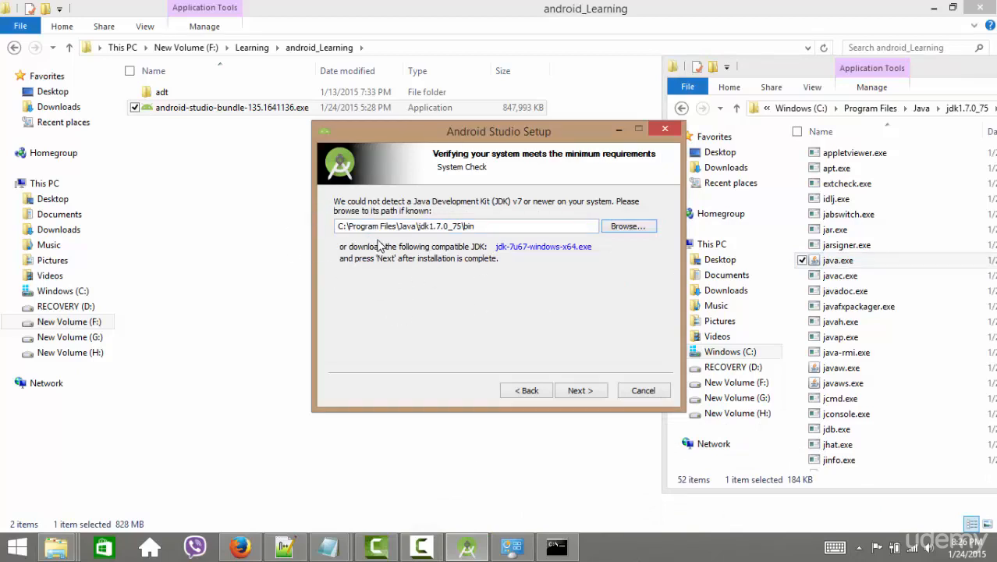
Step: Open the computer's environment variables from its advanced system settings
click(16, 547)
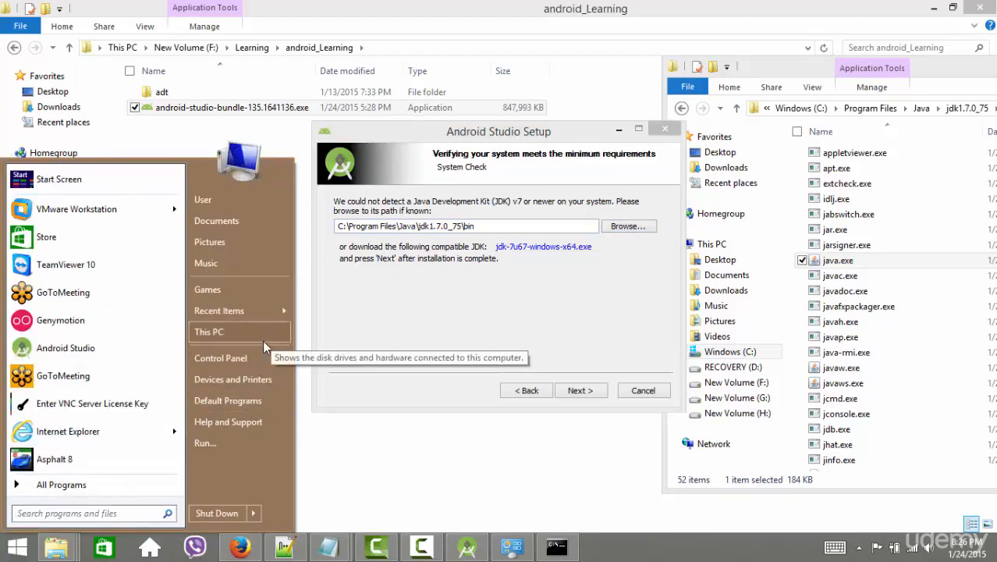
right_click(264, 344)
click(319, 492)
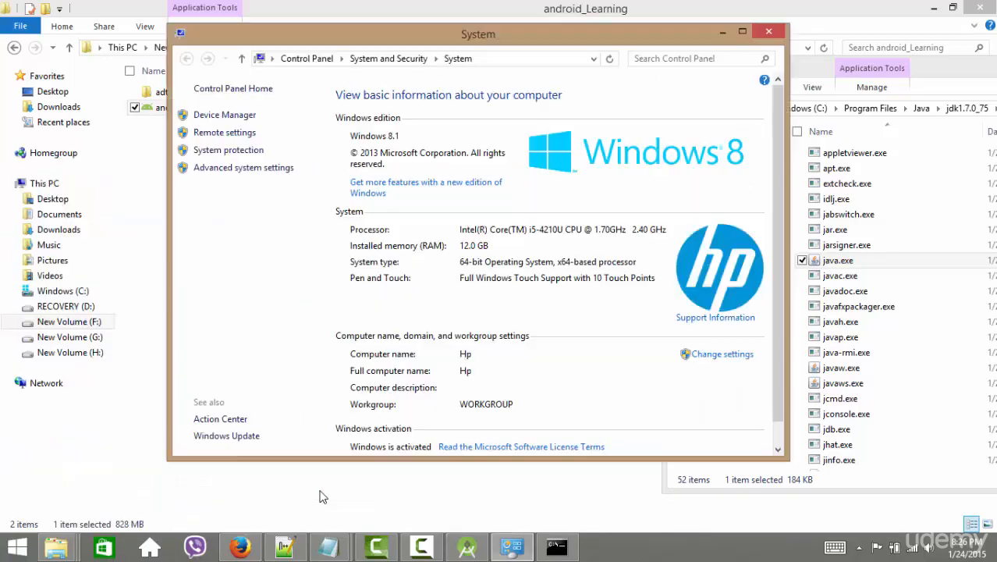
click(230, 169)
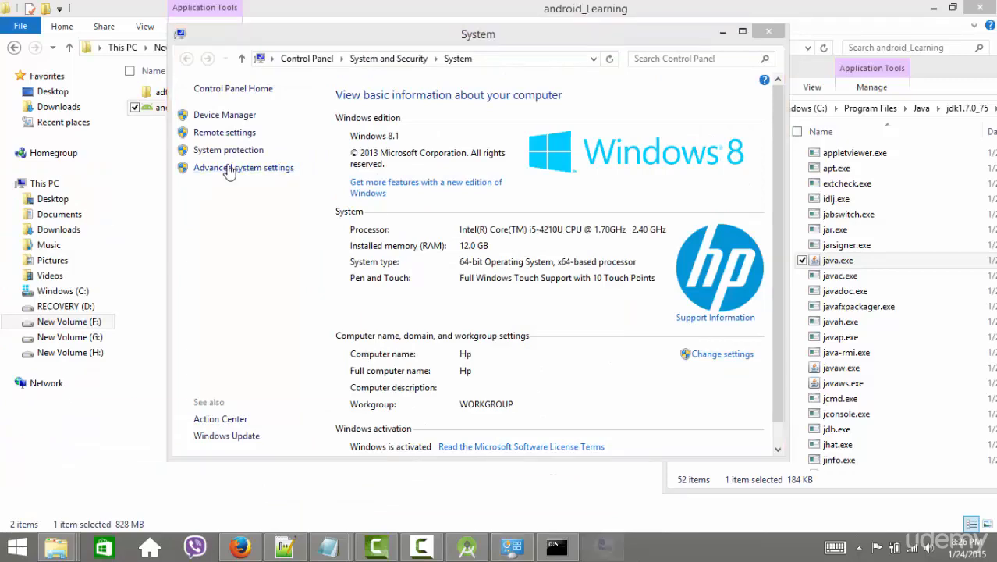
click(291, 344)
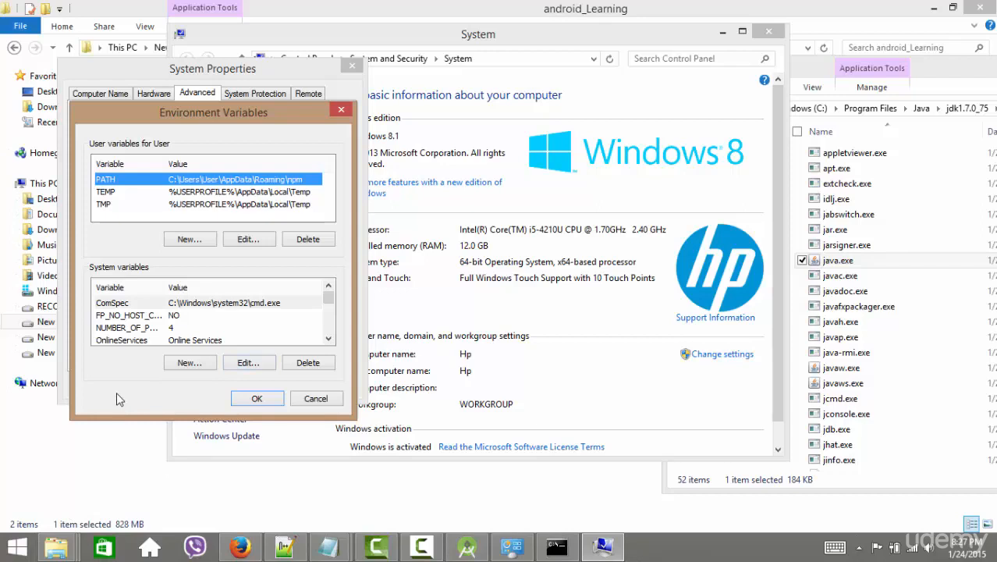
Step: Check the installed Java version by running java -version in a new command prompt, and close the prompt
key(super+r)
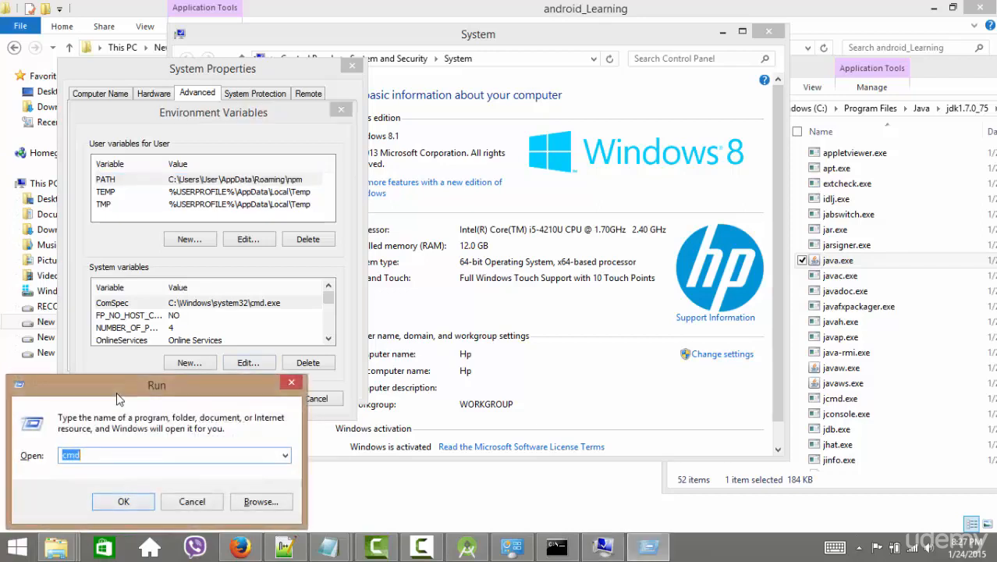
key(Return)
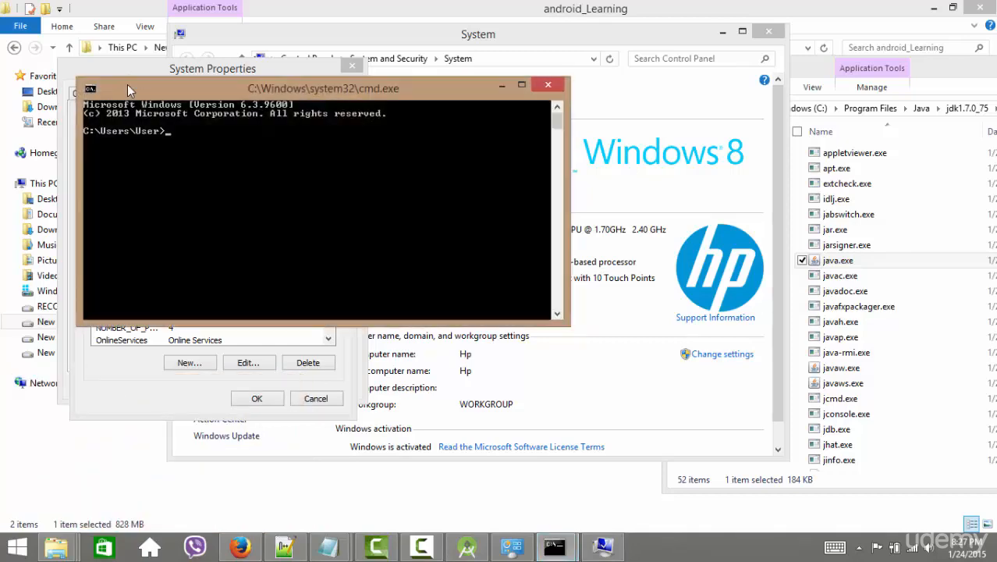
drag(127, 84, 430, 105)
text(java)
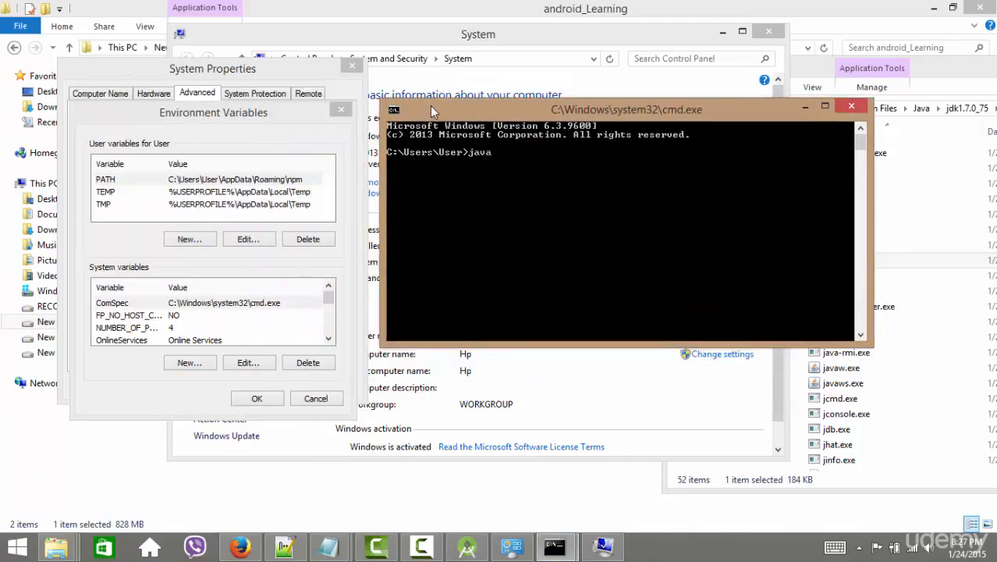
text( -version)
key(Return)
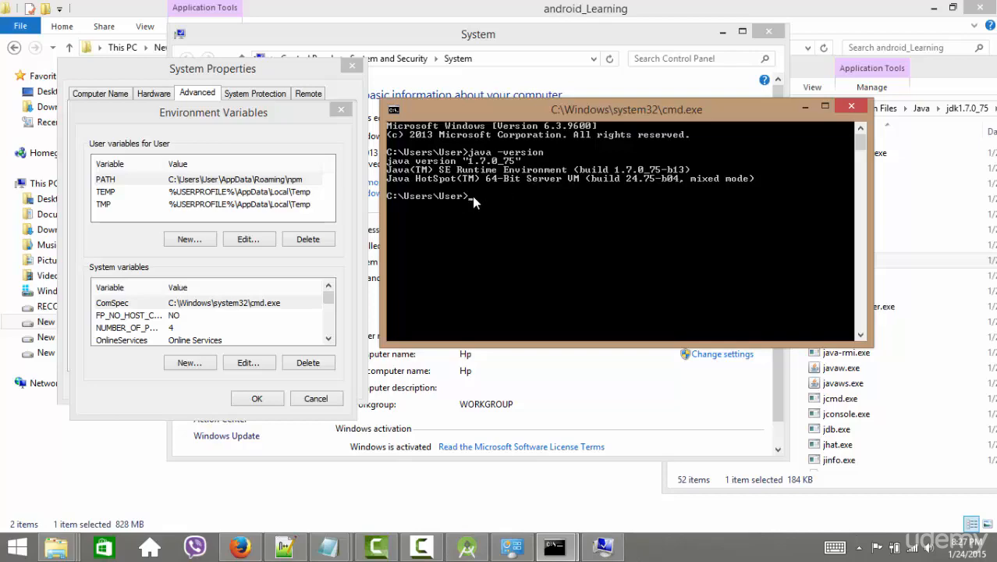
click(851, 106)
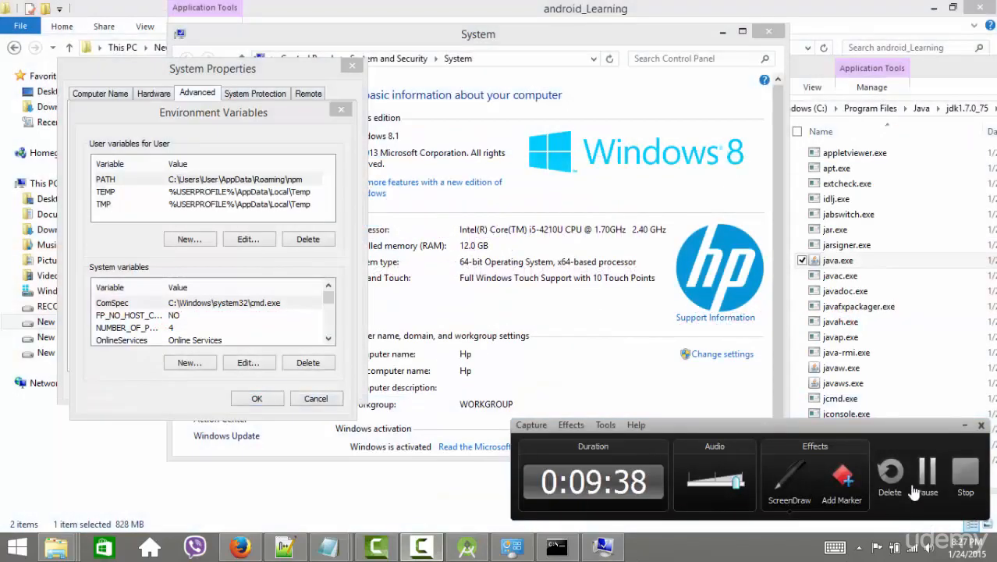
click(927, 475)
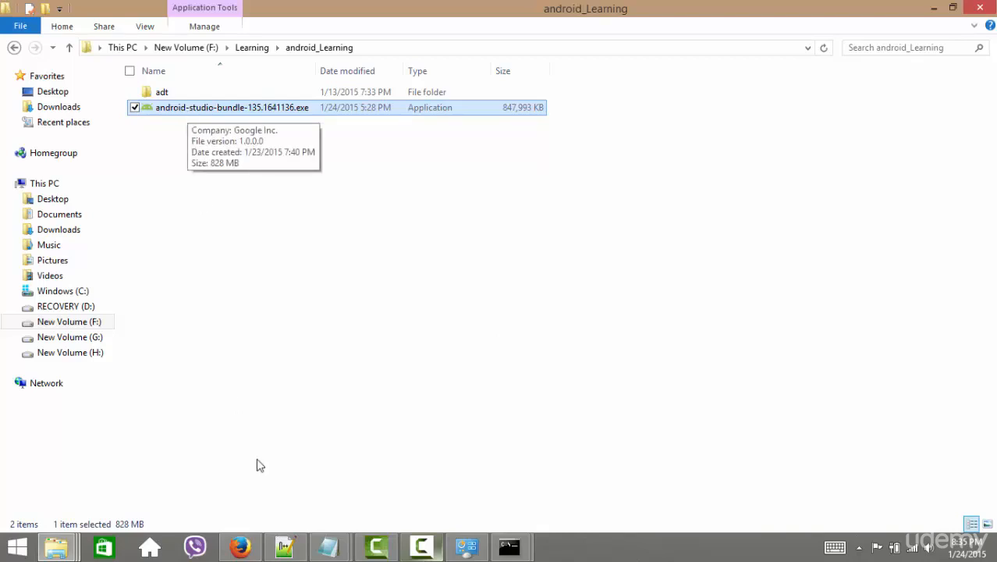
Step: Open the JAVA_HOME system variable for editing from the computer's advanced system settings
click(14, 550)
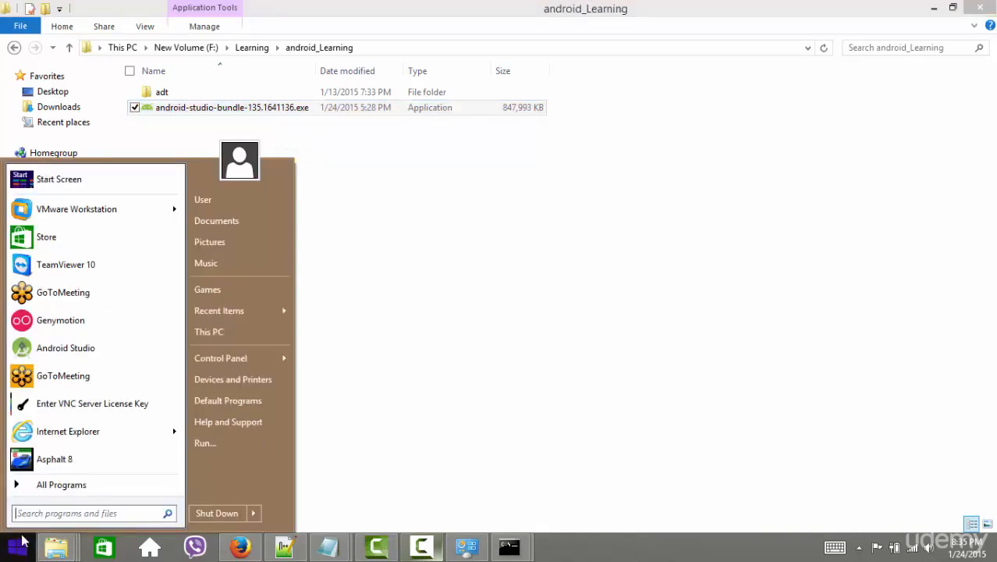
right_click(226, 334)
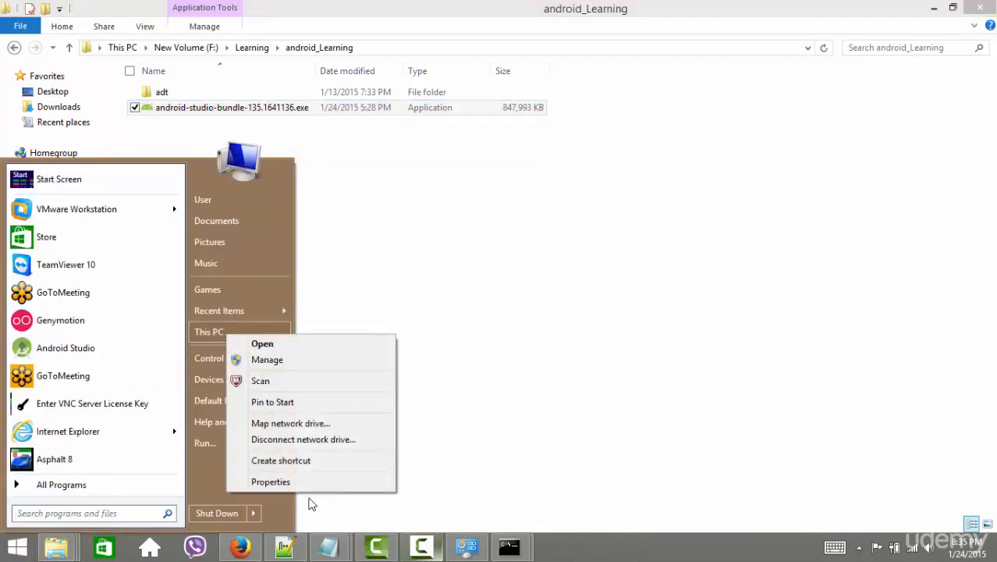
click(310, 487)
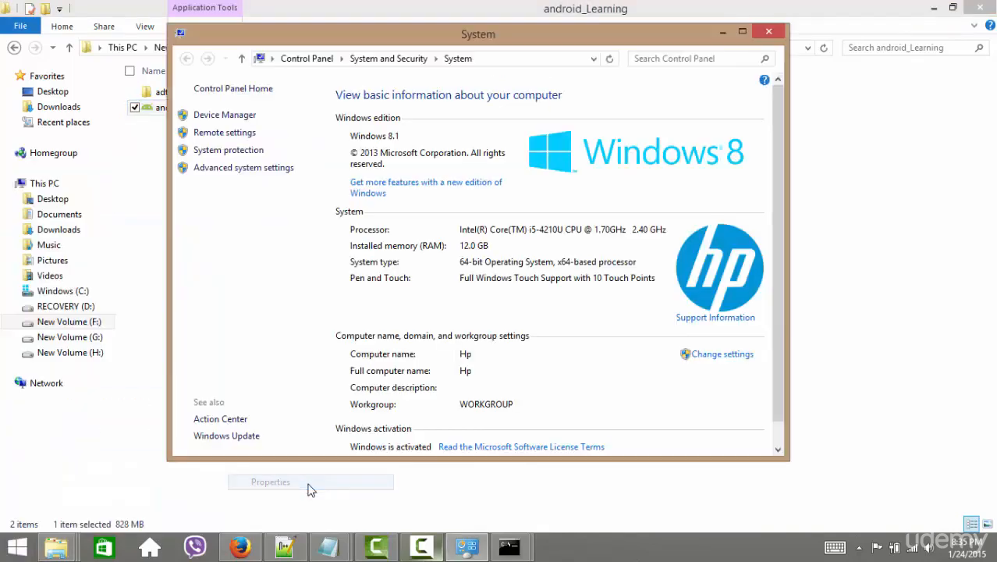
click(265, 174)
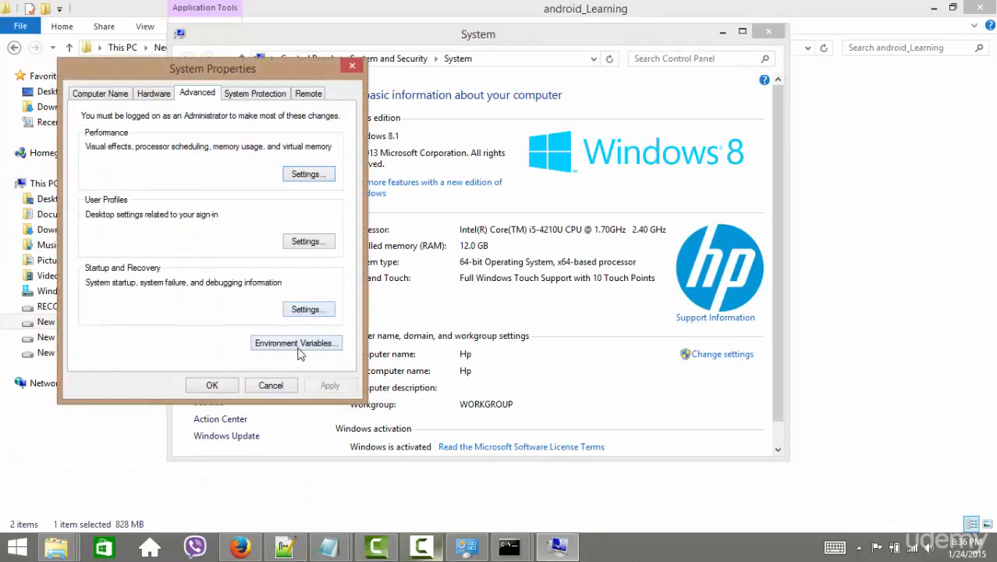
click(297, 346)
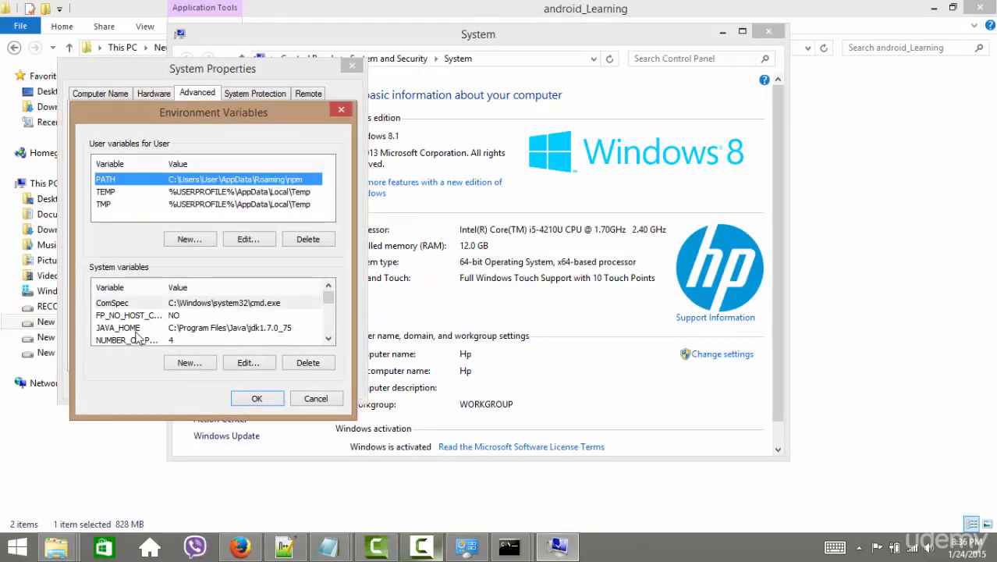
click(135, 332)
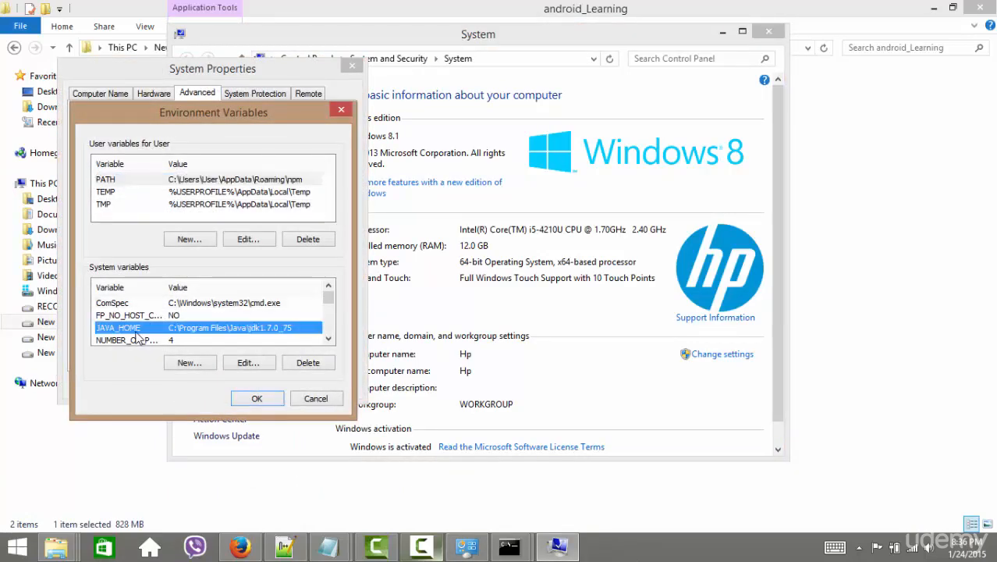
click(244, 362)
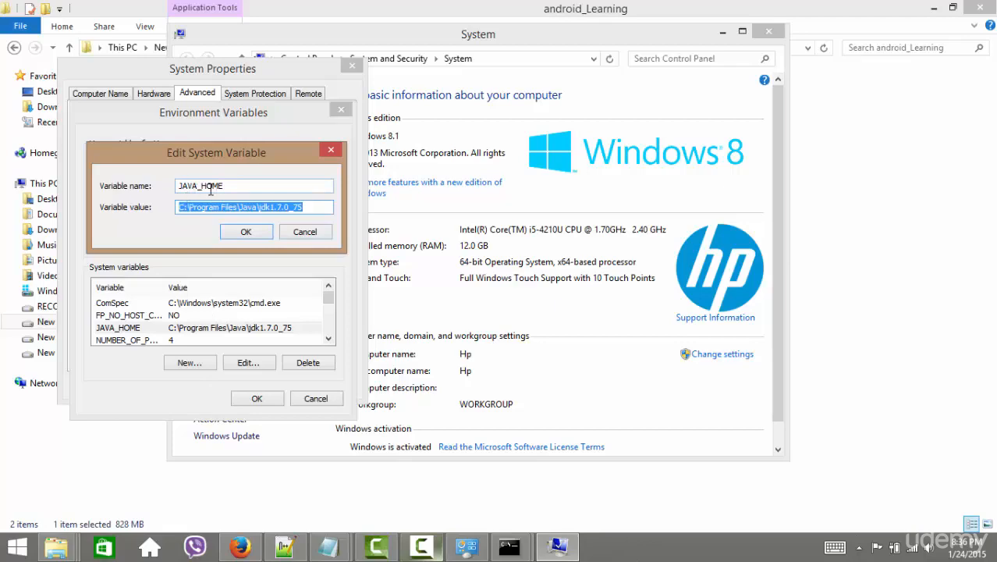
Step: Review the Android SDK install instructions and the jdk1.7.0_75 folder's full path, and return to the JAVA_HOME variable dialog
click(248, 549)
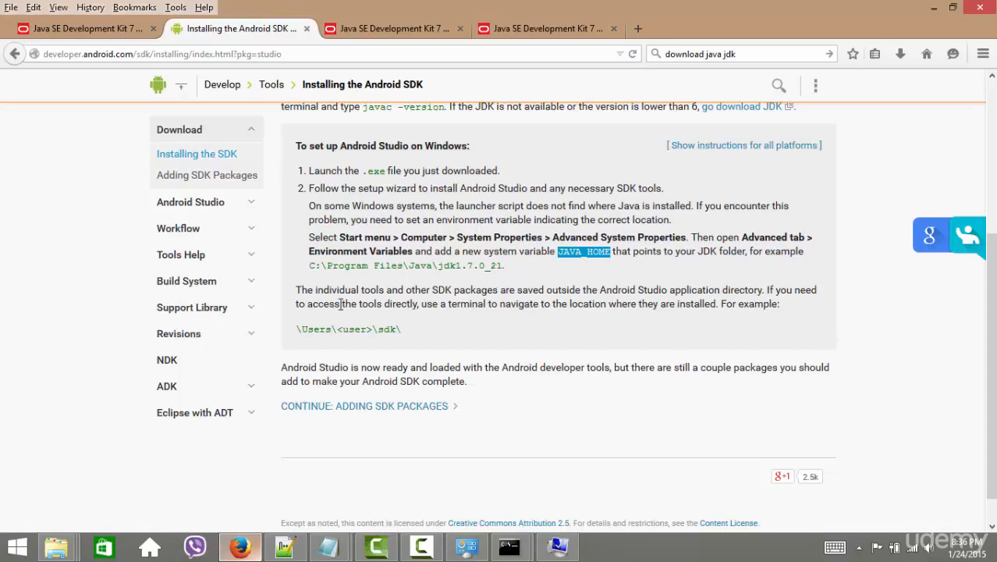
click(68, 554)
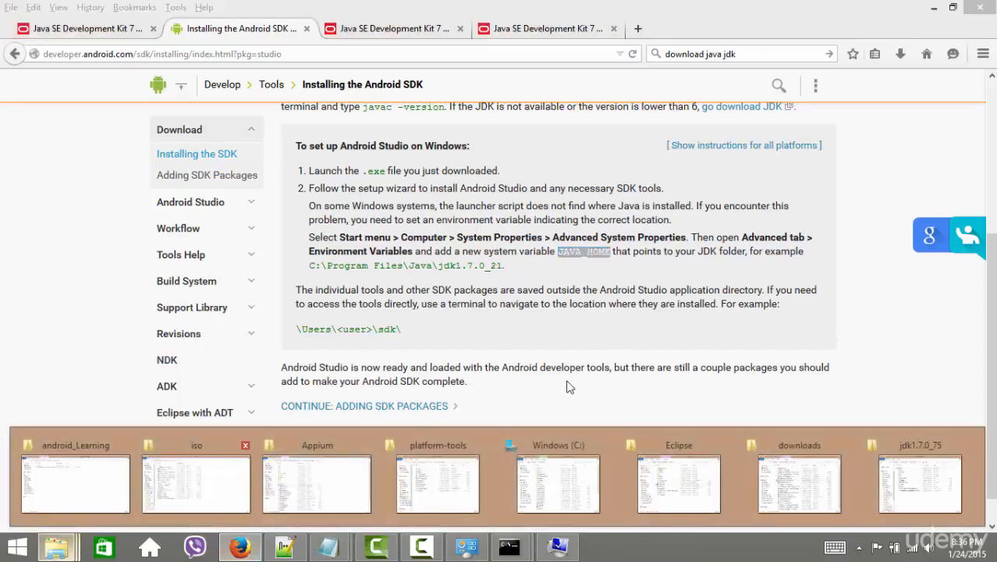
click(917, 479)
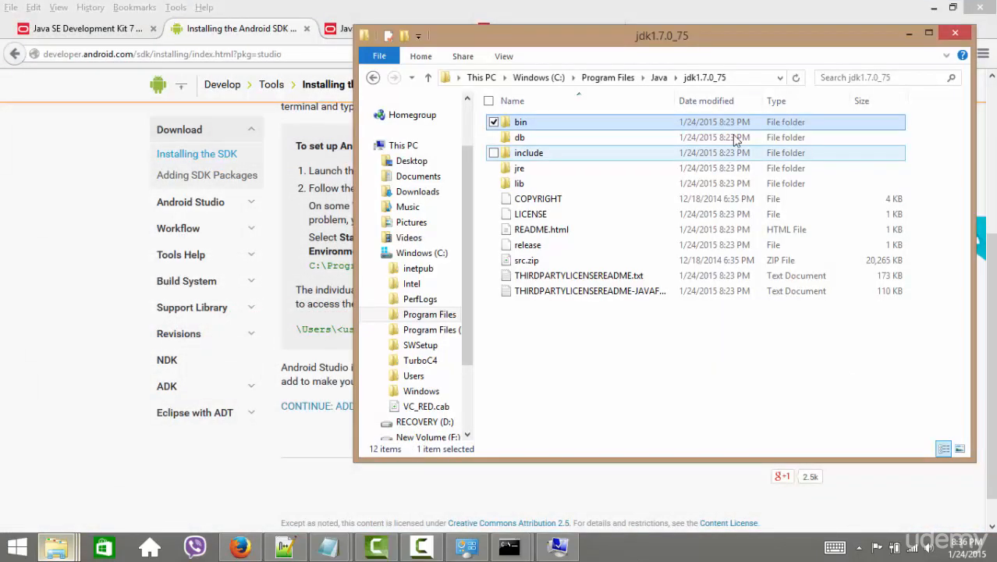
click(748, 82)
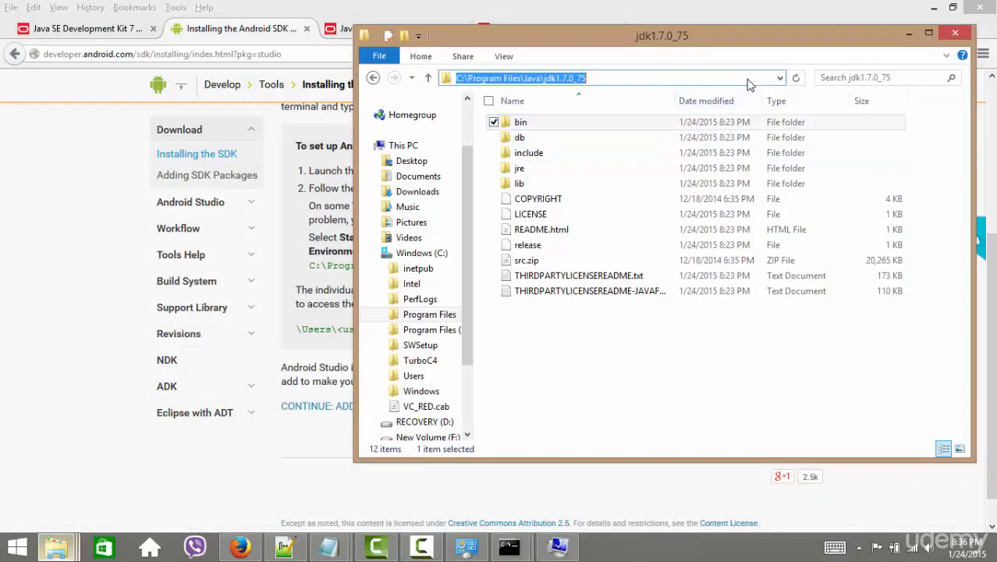
click(622, 82)
drag(620, 82, 456, 78)
click(575, 545)
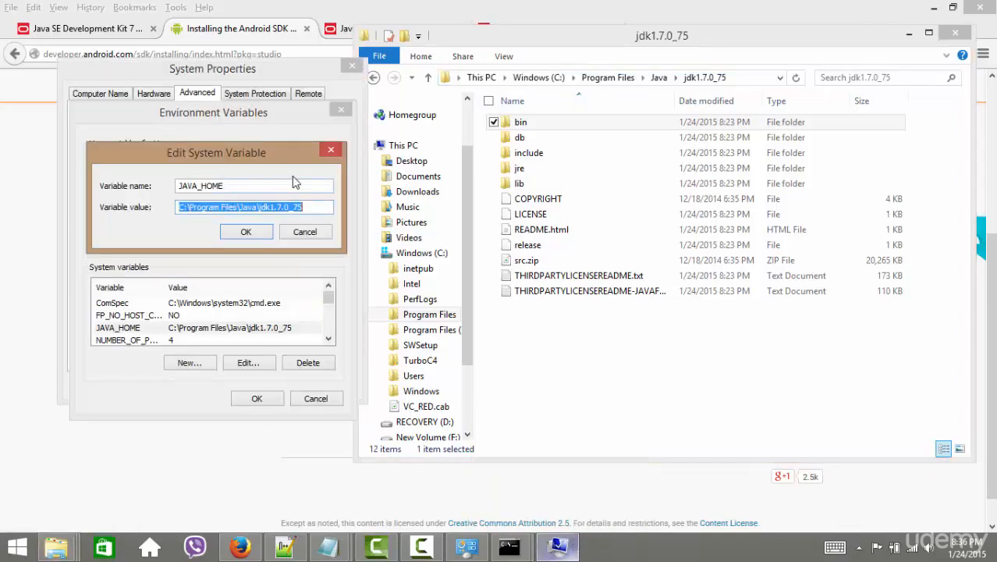
Step: Save JAVA_HOME with the value C:\Program Files\Java\jdk1.7.0_75 and confirm the environment variable and system property settings
click(319, 210)
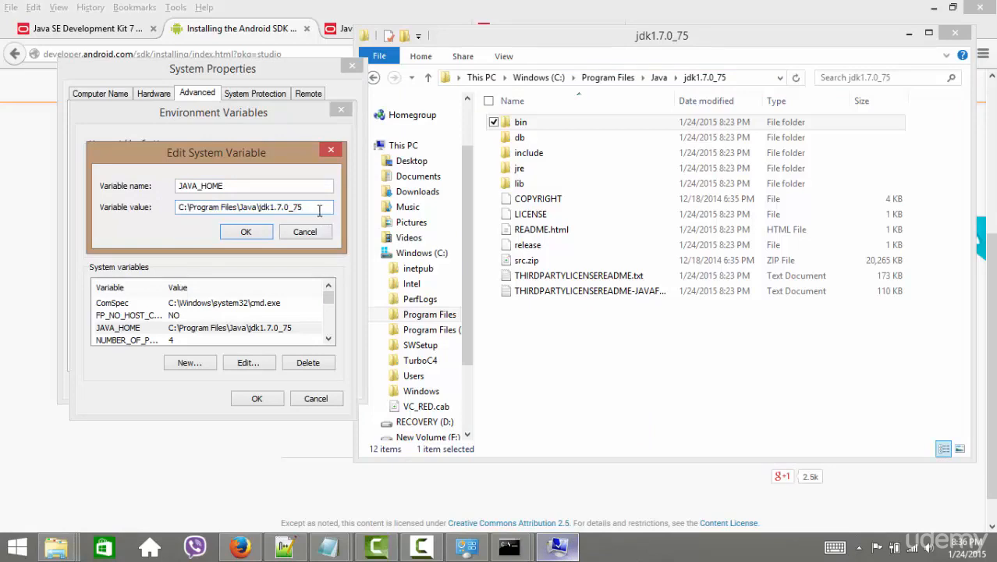
key(ctrl+a)
click(320, 209)
click(248, 231)
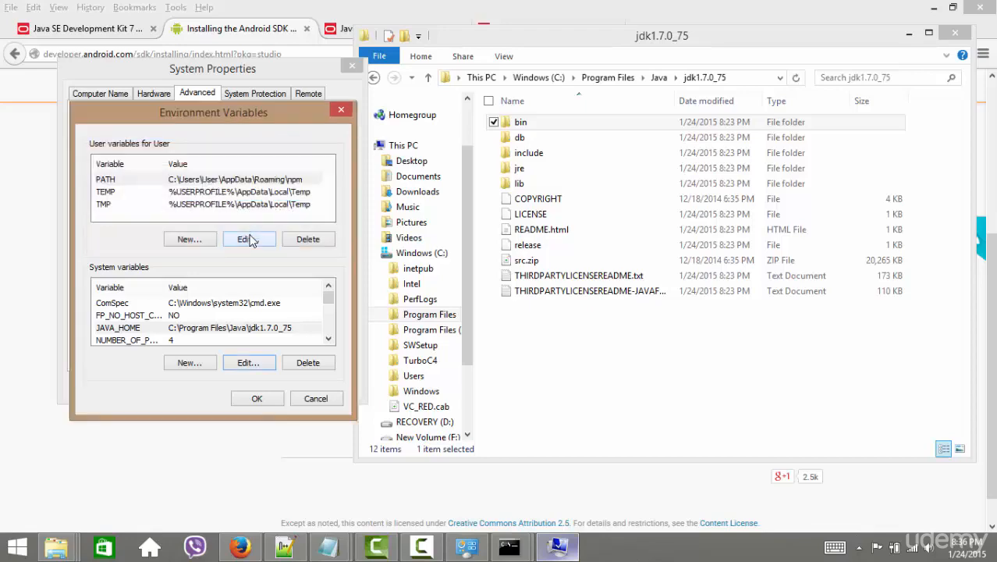
click(257, 399)
click(209, 386)
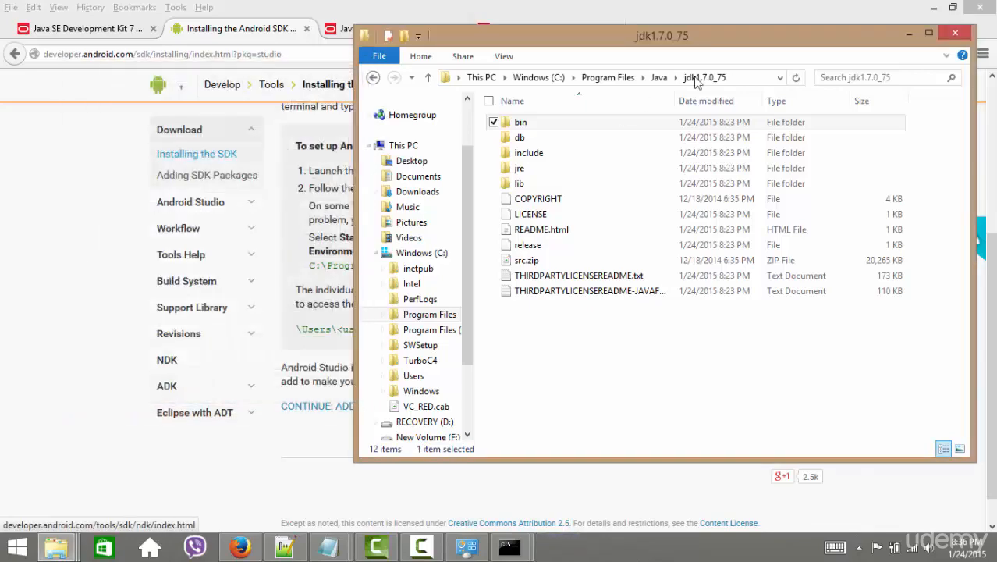
Step: Minimize the JDK folder and browser windows and close the System window to return to the android_Learning folder
click(912, 34)
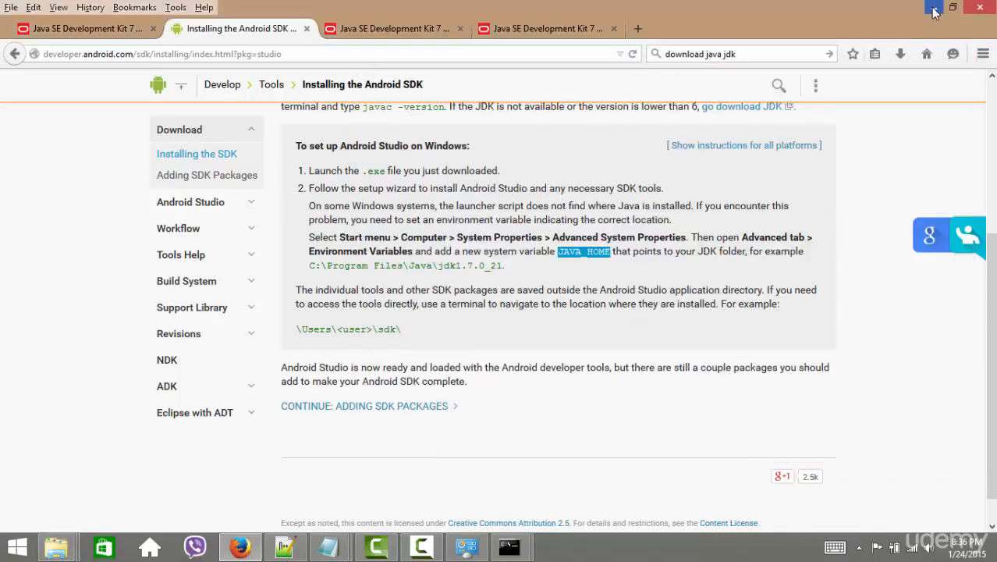
click(934, 8)
click(773, 33)
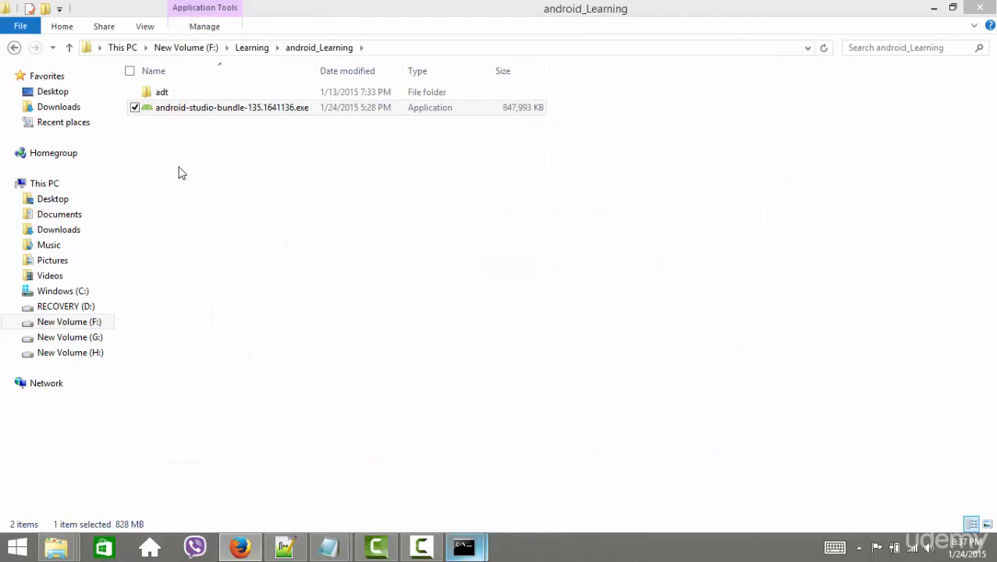
Step: Run android-studio-bundle-135.1641136.exe with permission to make changes, and proceed with the Android SDK and Android Virtual Device components included
click(170, 117)
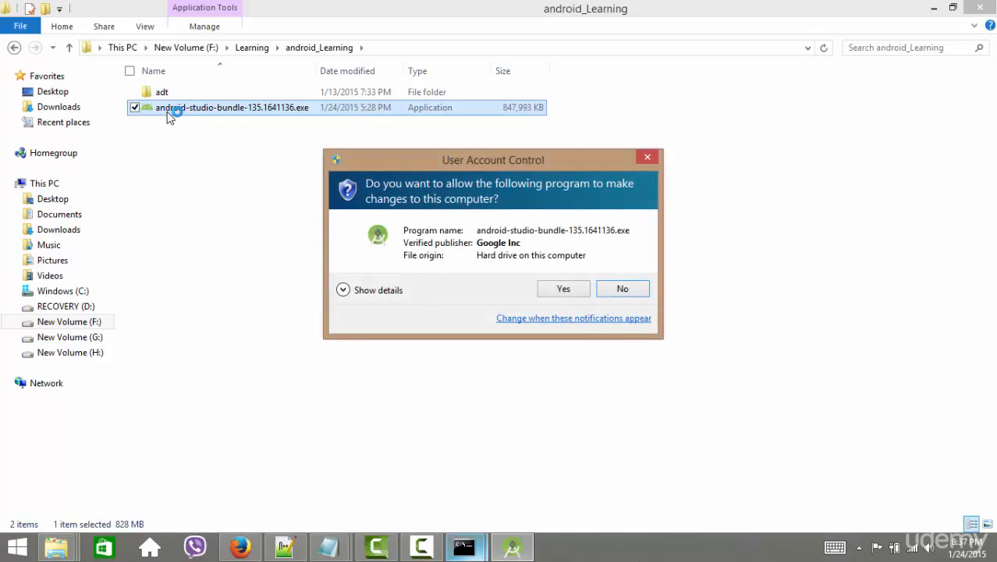
click(562, 291)
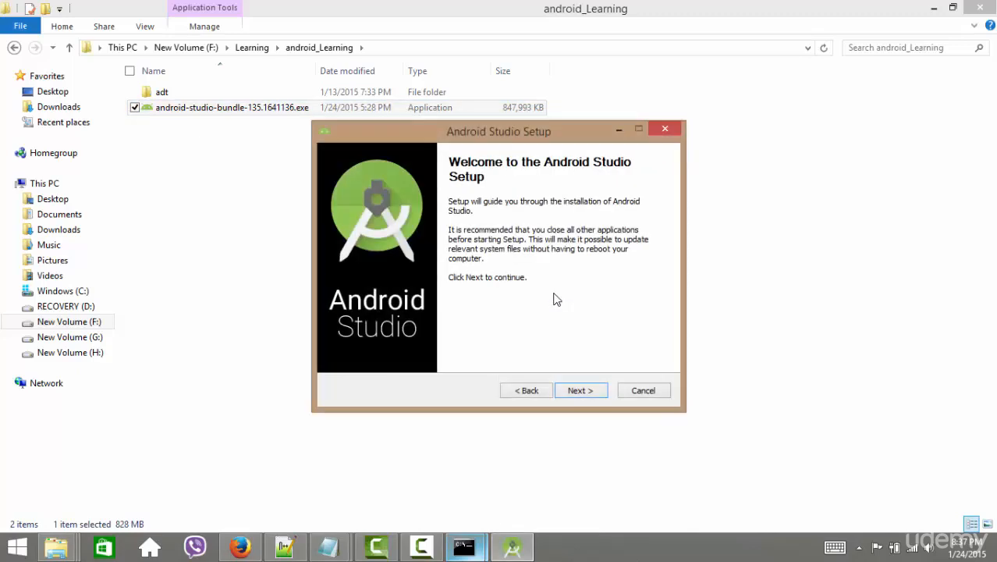
click(577, 391)
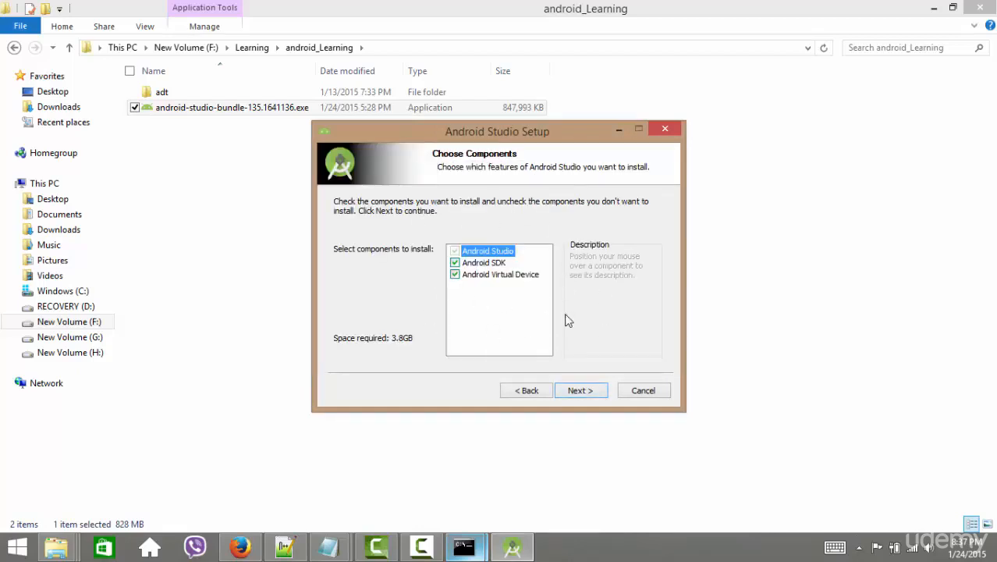
click(579, 391)
click(580, 391)
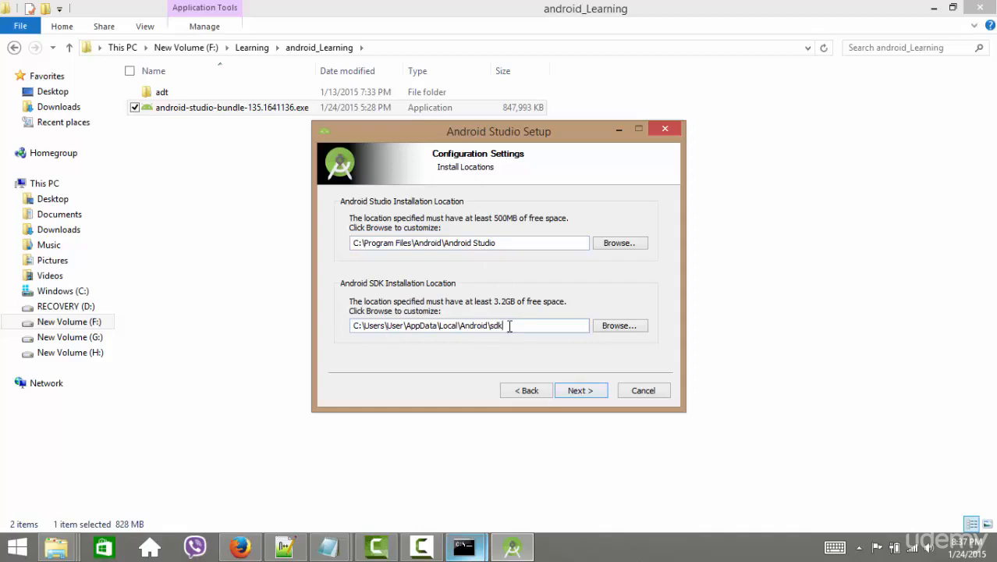
Step: Accept the default Android Studio and SDK install locations and install with shortcuts in the Android Studio Start Menu folder
drag(510, 326, 489, 327)
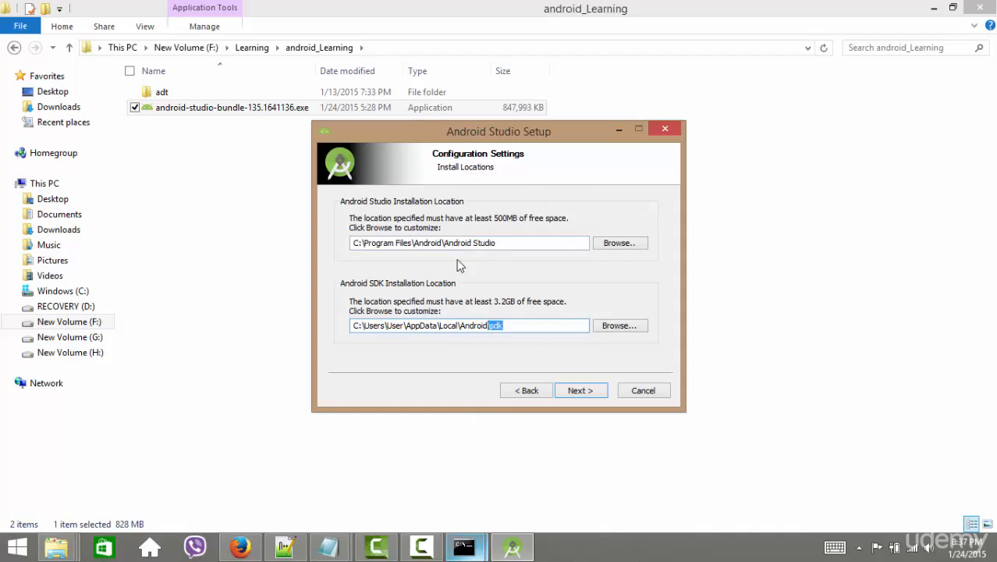
click(587, 393)
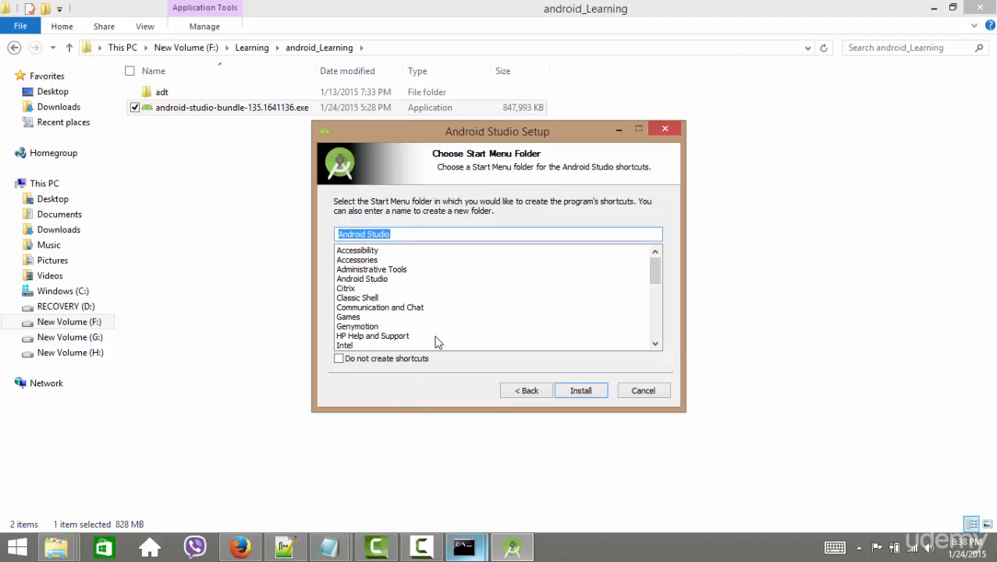
click(597, 392)
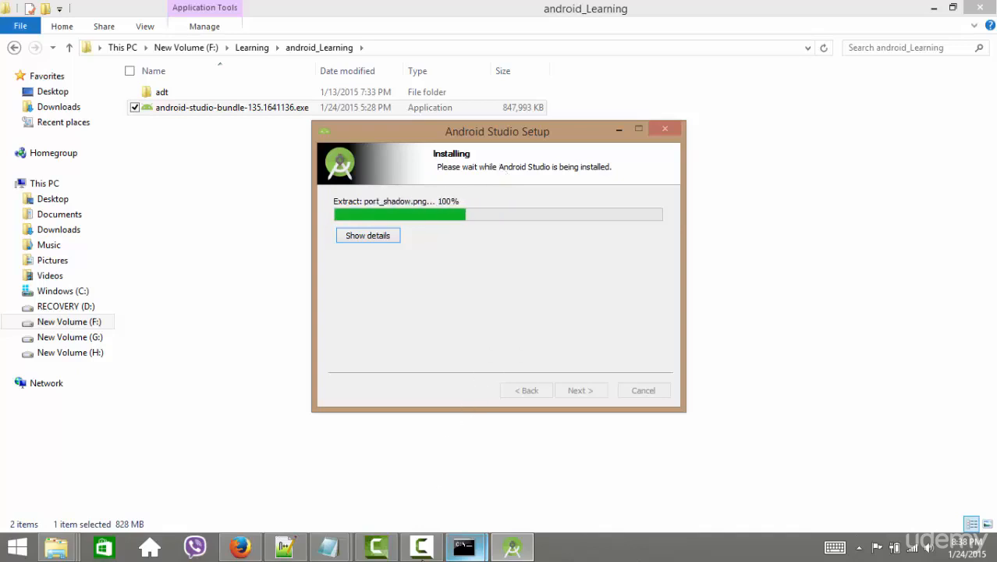
click(465, 546)
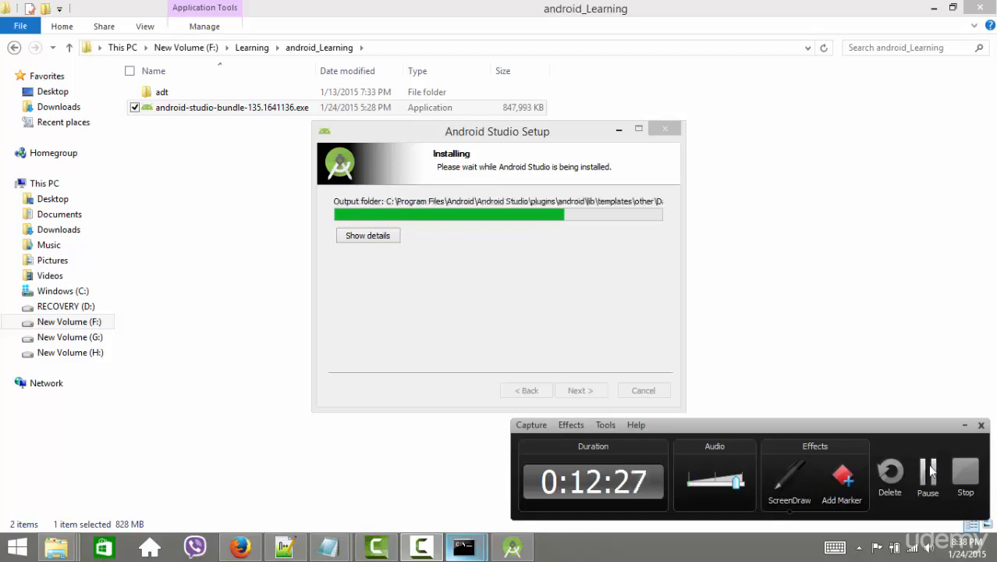
click(928, 472)
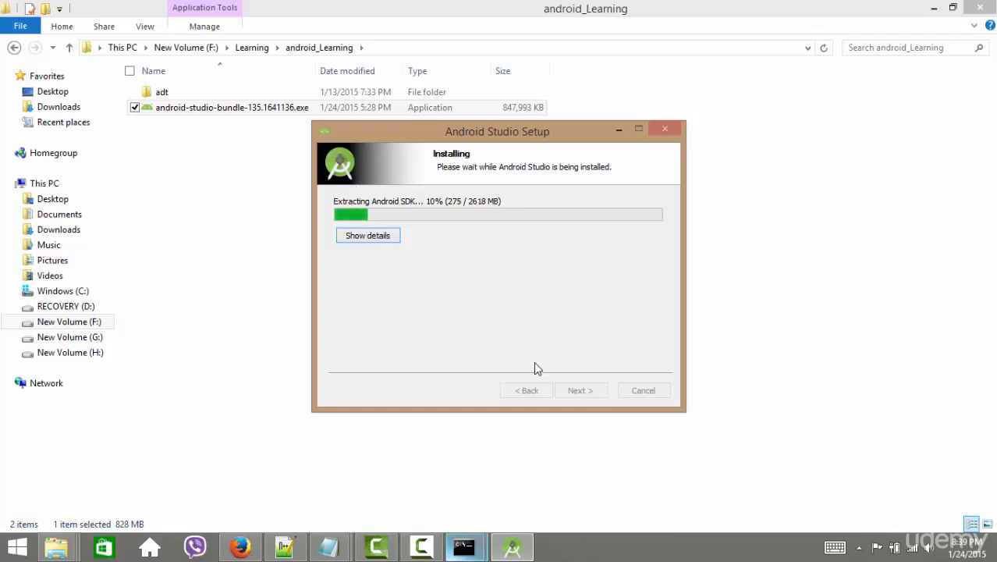
click(425, 555)
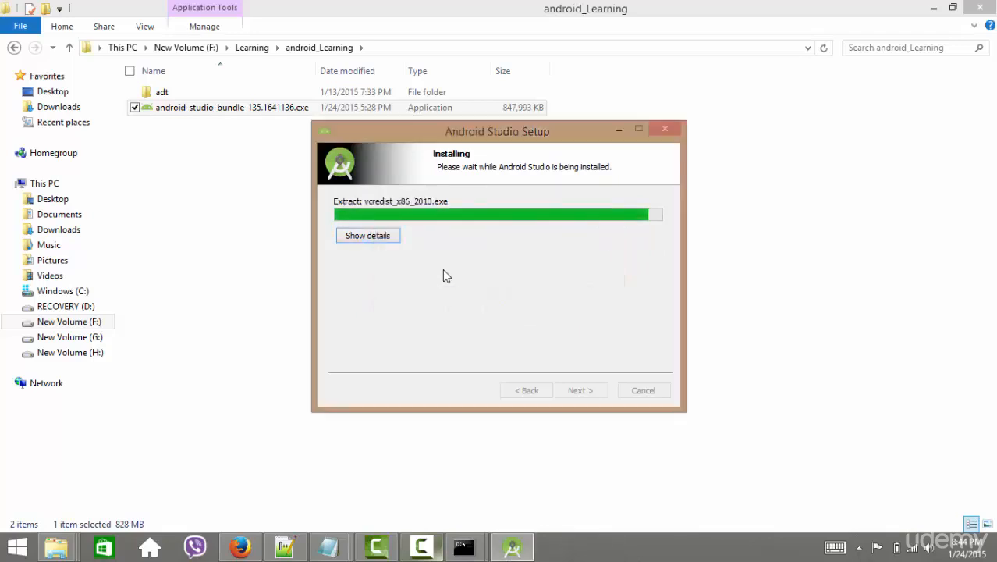
Step: Minimize the android_Learning folder and both command prompt windows, leaving the Android Studio setup on the desktop
click(934, 9)
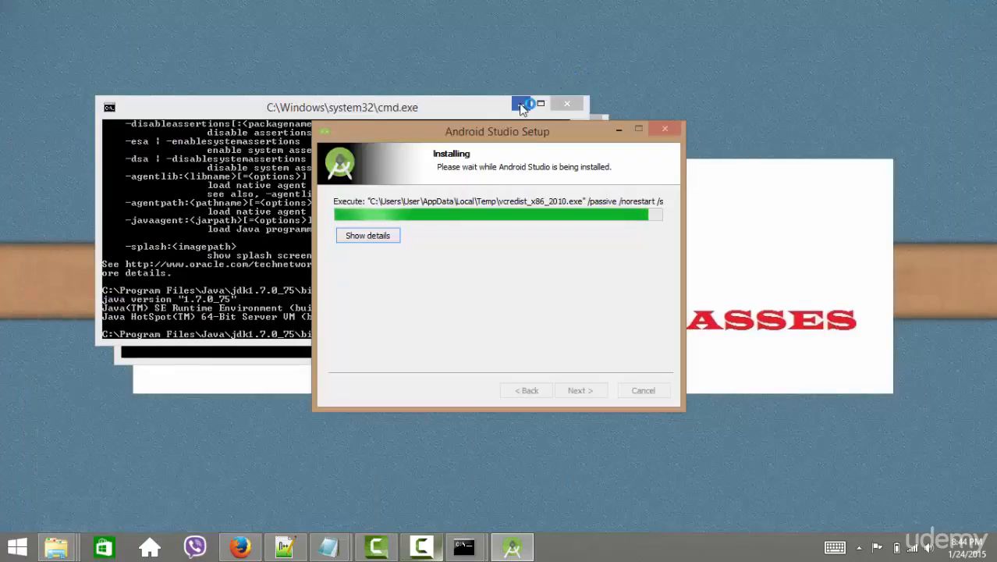
click(519, 103)
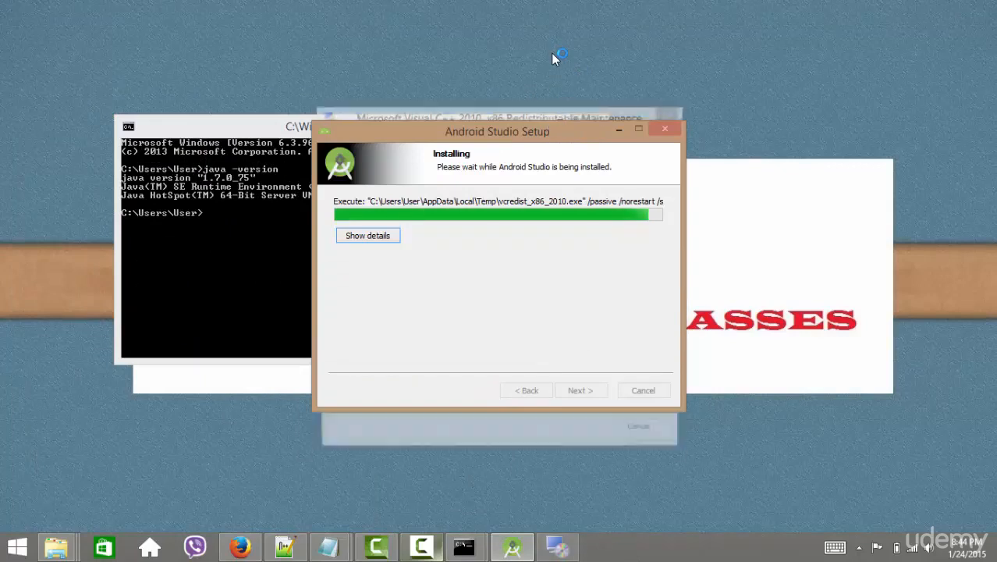
click(235, 133)
click(540, 127)
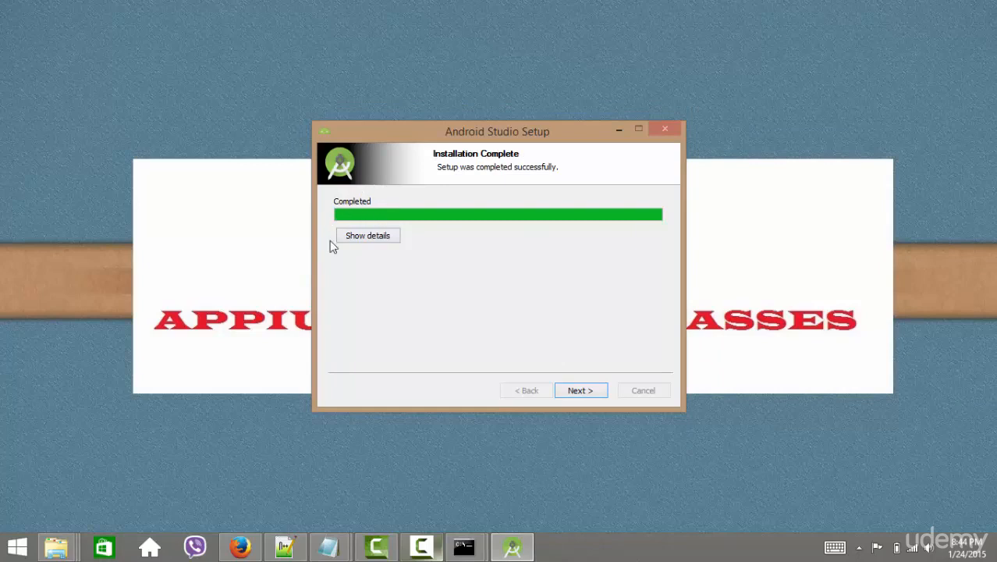
Step: Finish the completed setup with Start Android Studio enabled
click(593, 391)
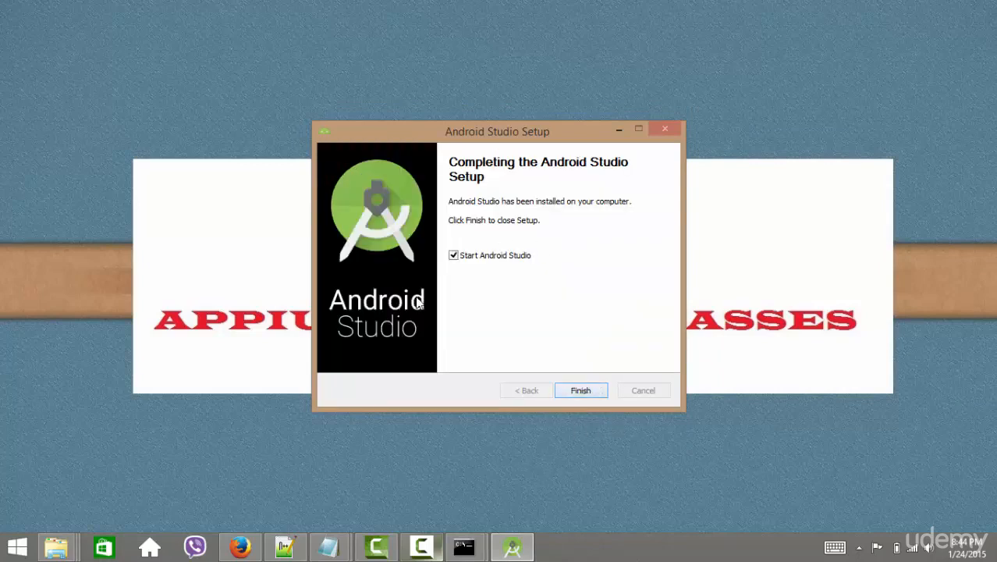
click(582, 391)
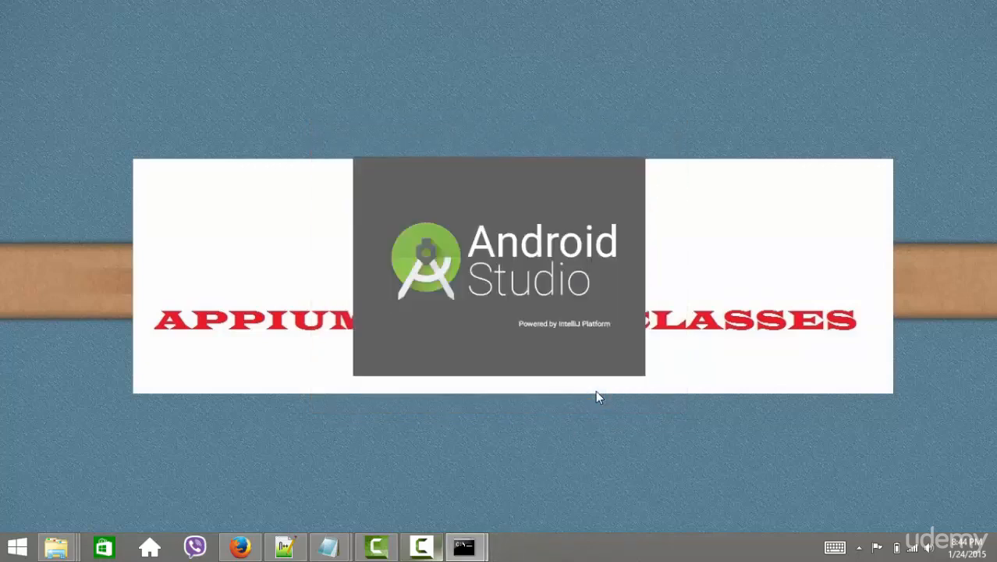